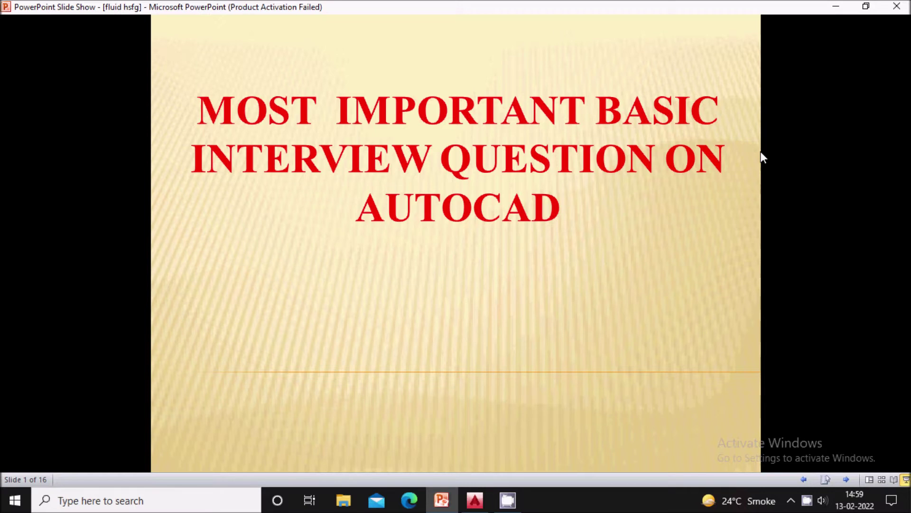
Advance the slide show past the title and first question to question 2 about mirror copies and reveal its answer.
click(796, 154)
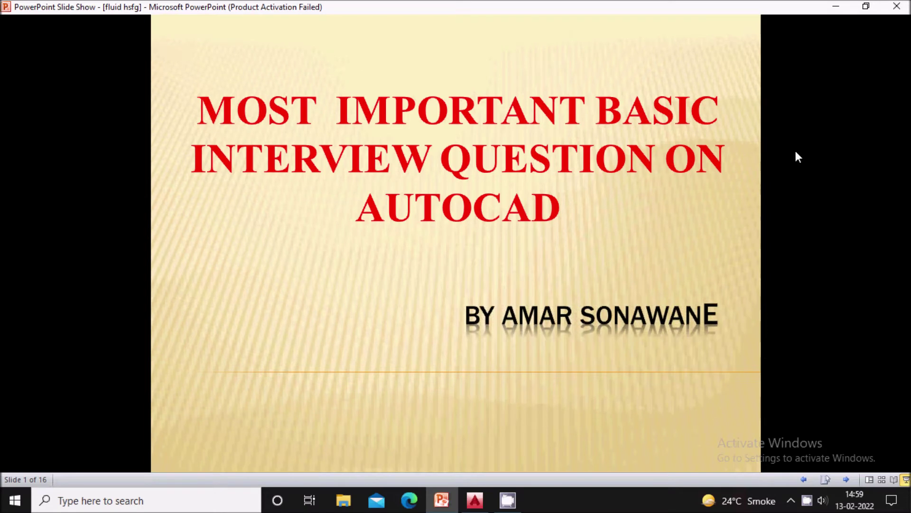
click(669, 254)
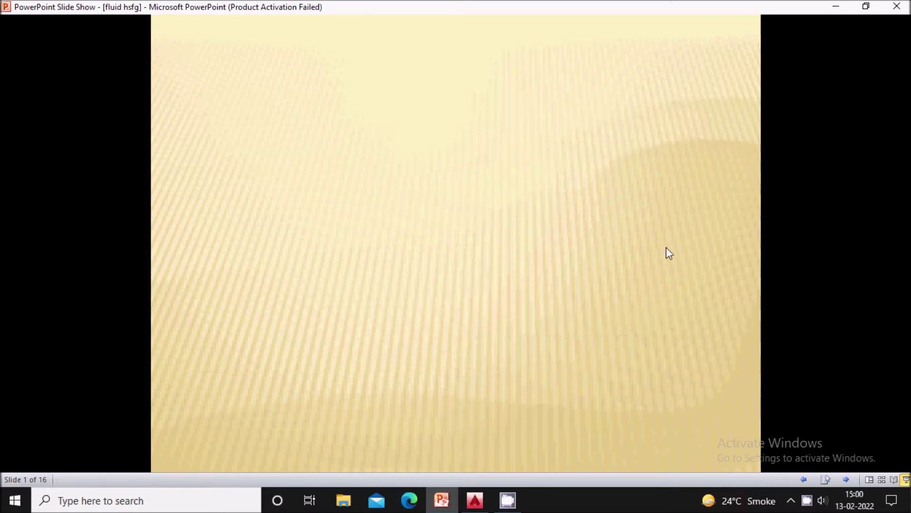
click(612, 209)
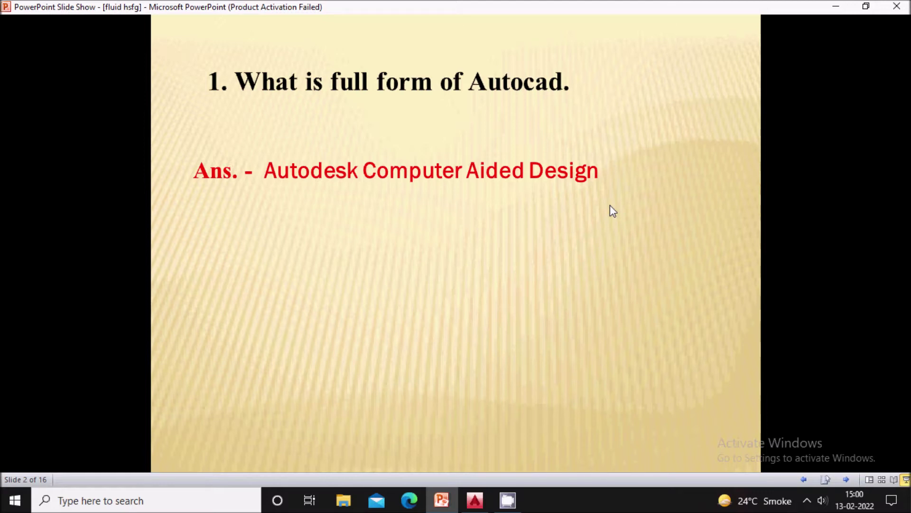
click(611, 206)
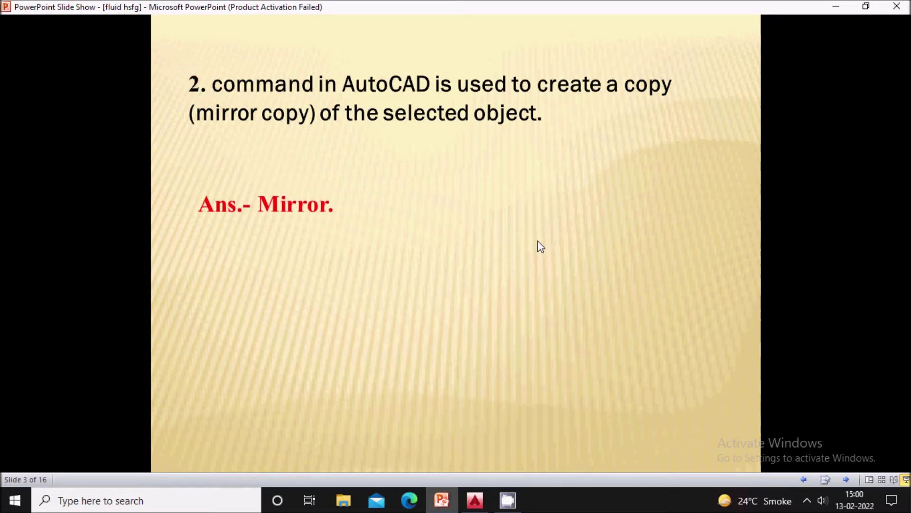
Switch to AutoCAD and draw a circle of about 18.5 radius with a separate rectangle below it.
click(475, 500)
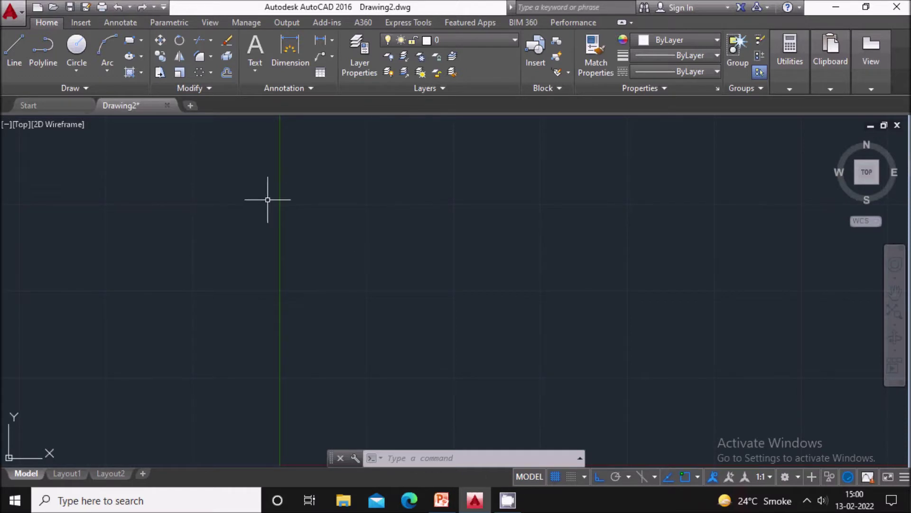
click(71, 56)
click(319, 195)
click(331, 223)
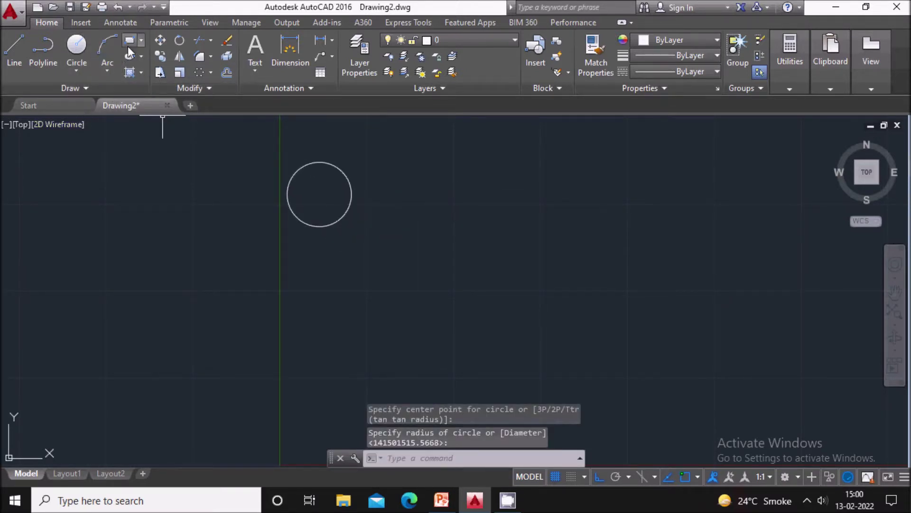
click(130, 40)
click(269, 280)
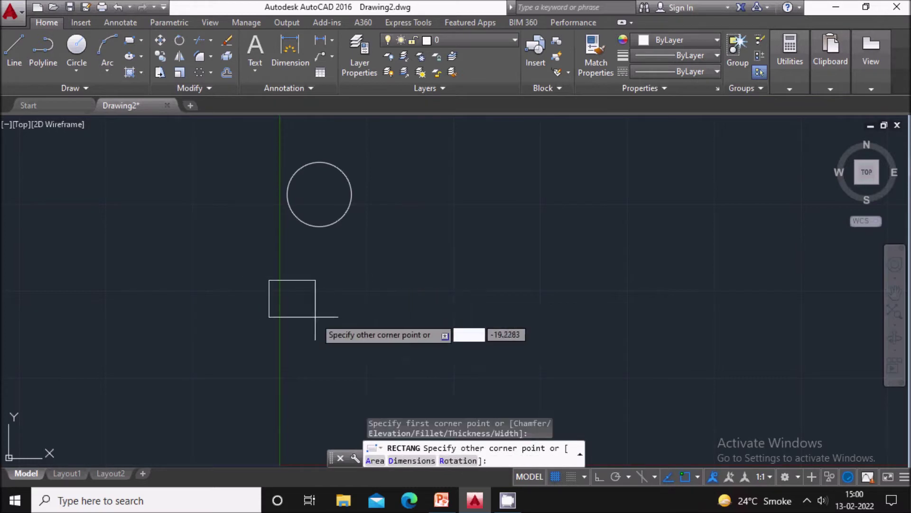
click(364, 337)
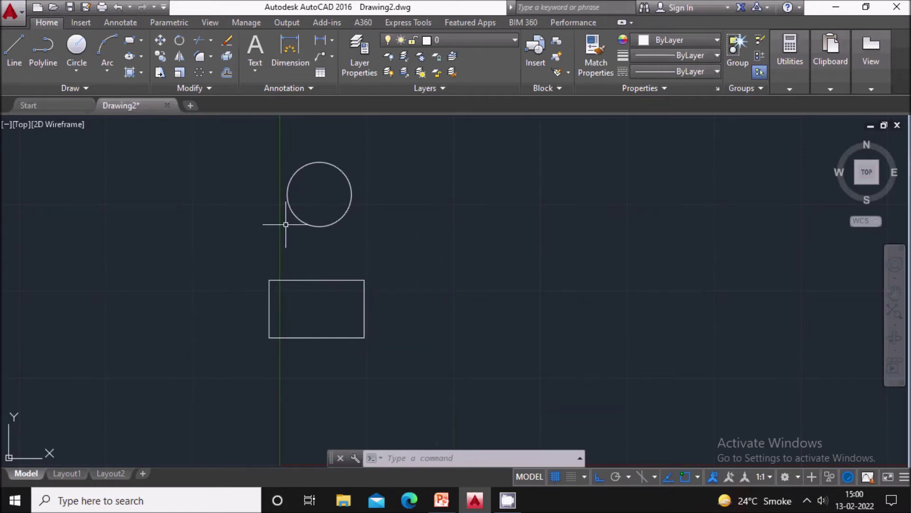
Mirror the circle and rectangle about a vertical line to their right, keeping the source objects.
click(234, 143)
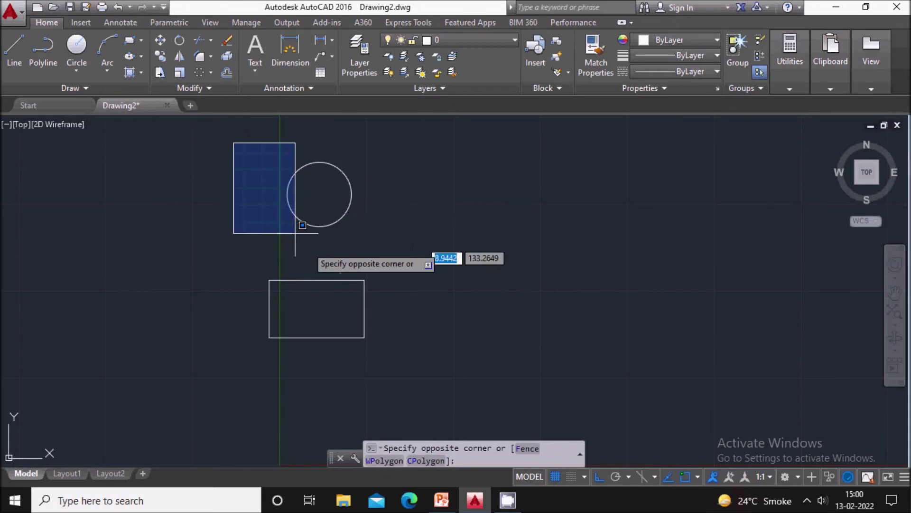
click(410, 360)
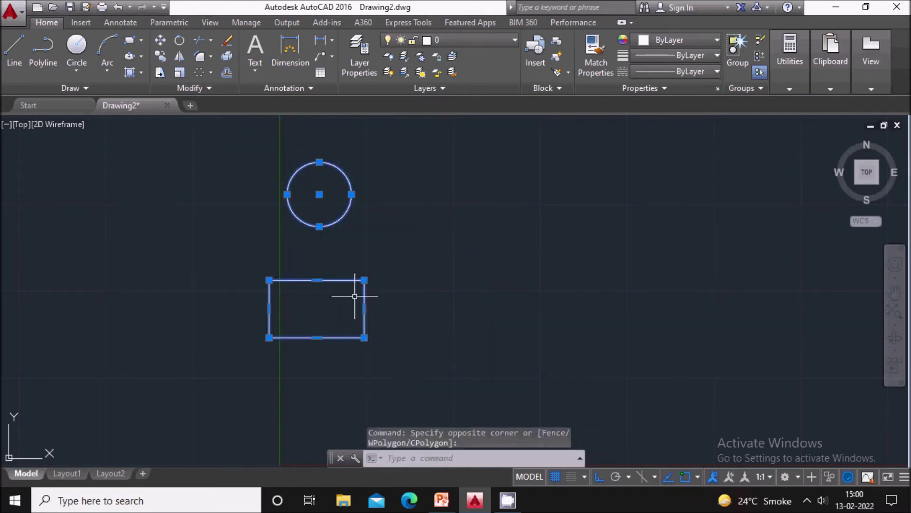
click(180, 58)
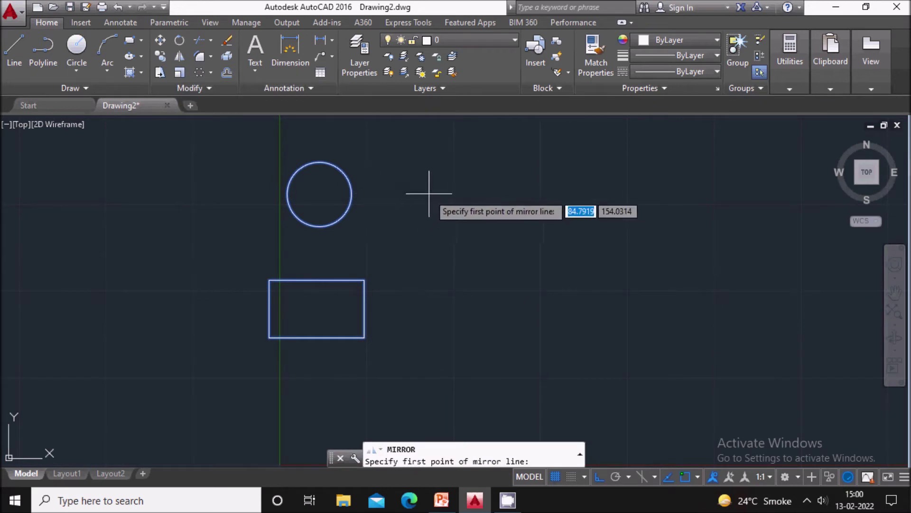
click(437, 182)
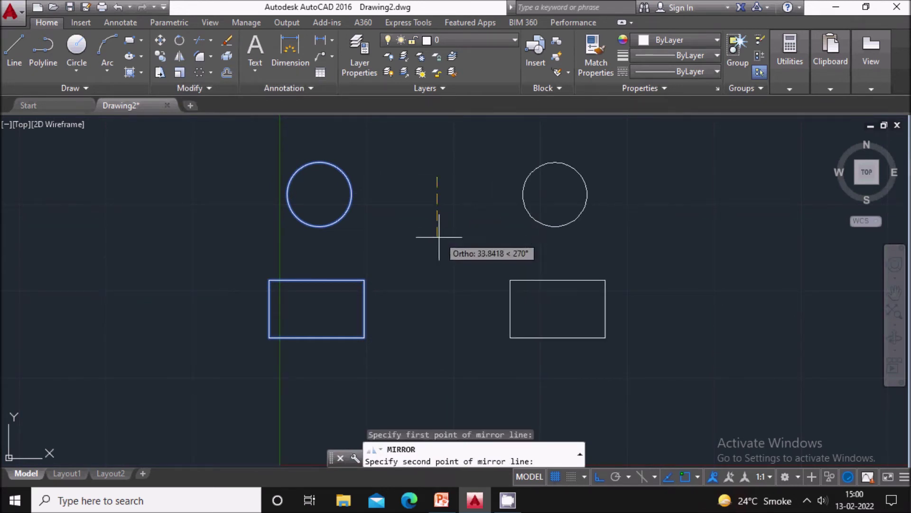
click(441, 258)
key(Down)
key(Down)
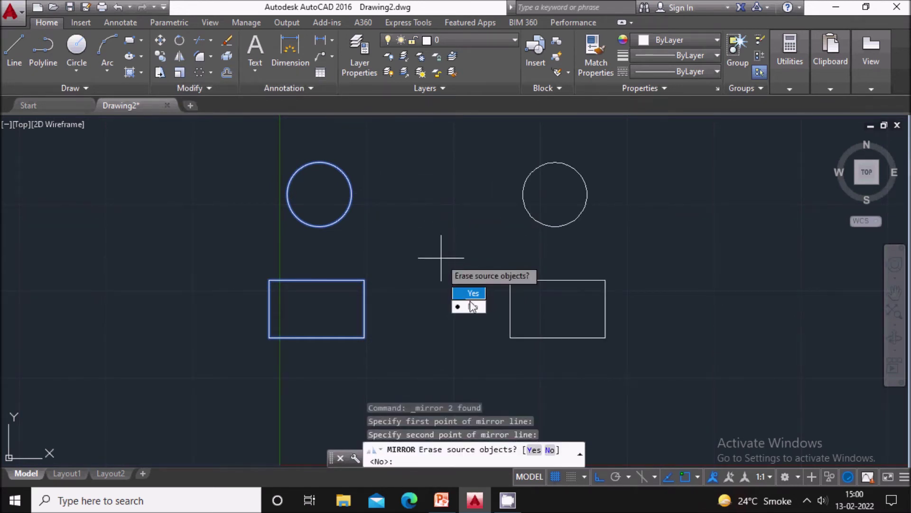
key(Return)
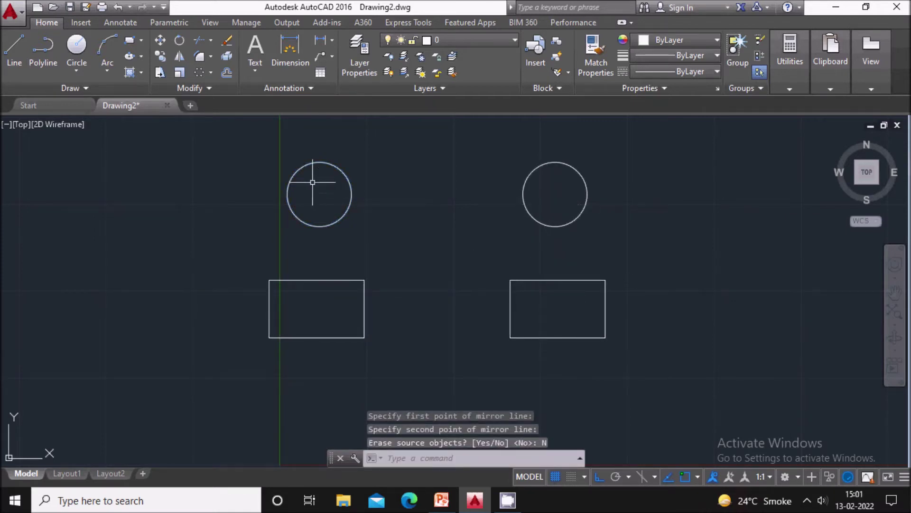
Erase both circles and both rectangles from the drawing.
click(230, 144)
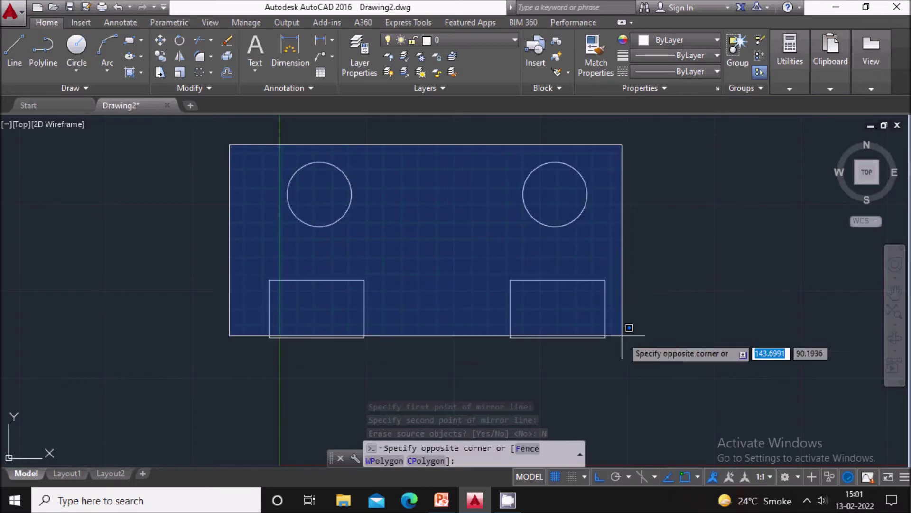
click(666, 372)
key(Delete)
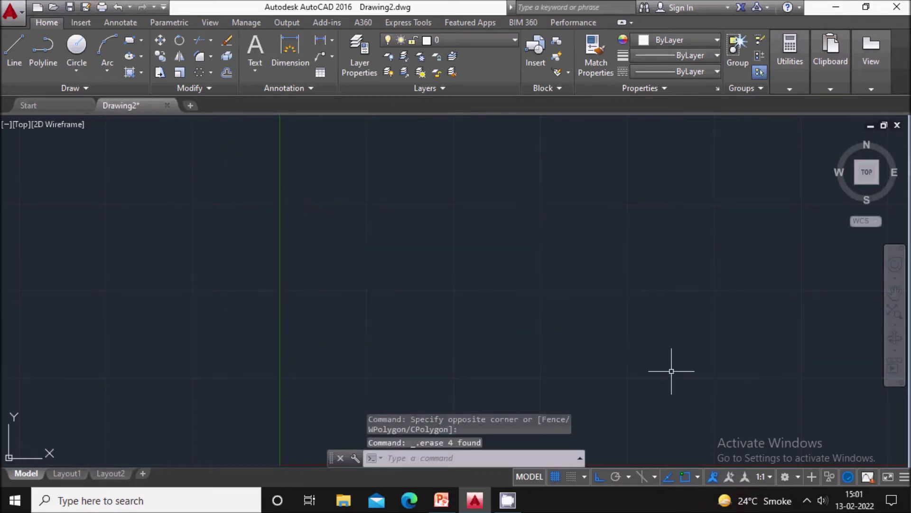
Switch to the PowerPoint slide show, go to question 3 on the polar array and reveal its answer.
click(442, 500)
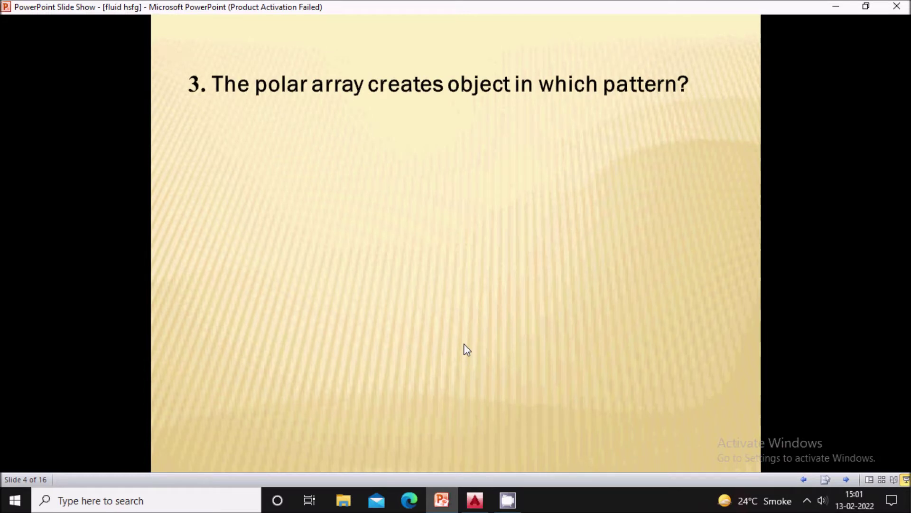
click(466, 300)
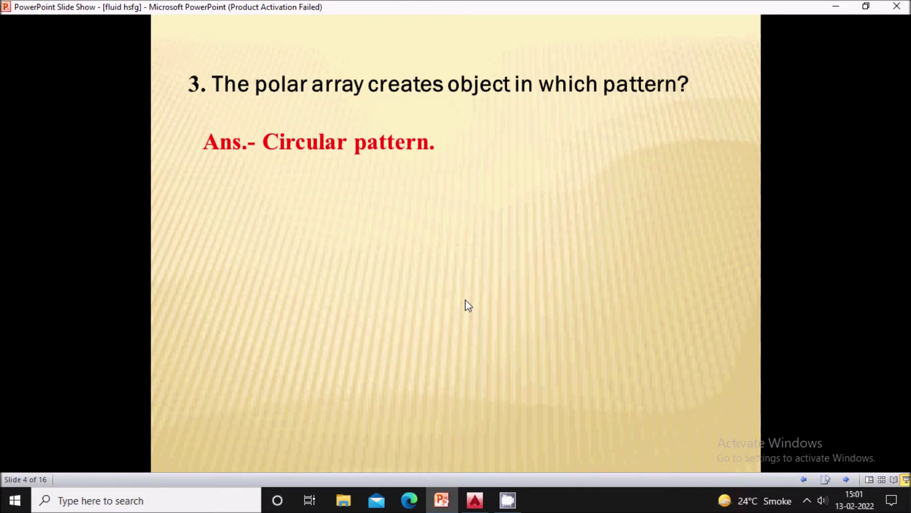
Switch to AutoCAD and draw a circle of about 41.5 radius, plus a small circle centred on its top quadrant.
click(475, 499)
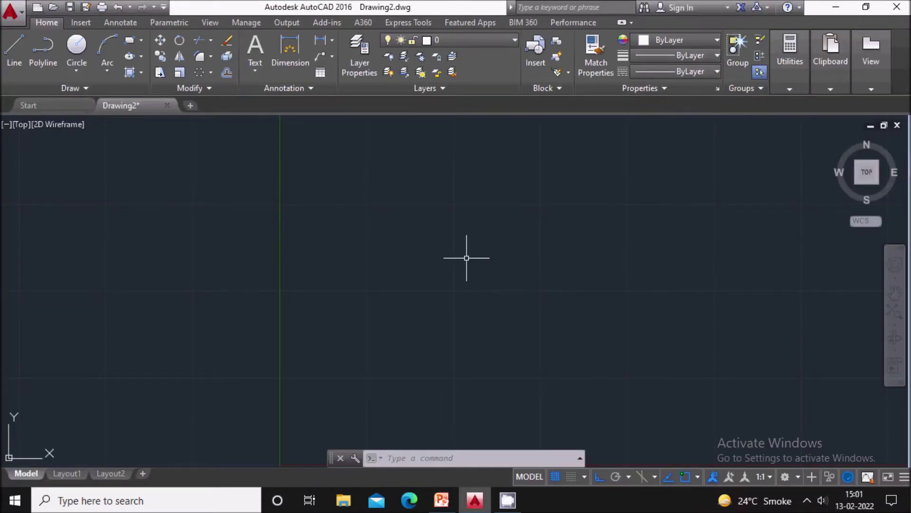
click(77, 44)
click(406, 257)
click(344, 219)
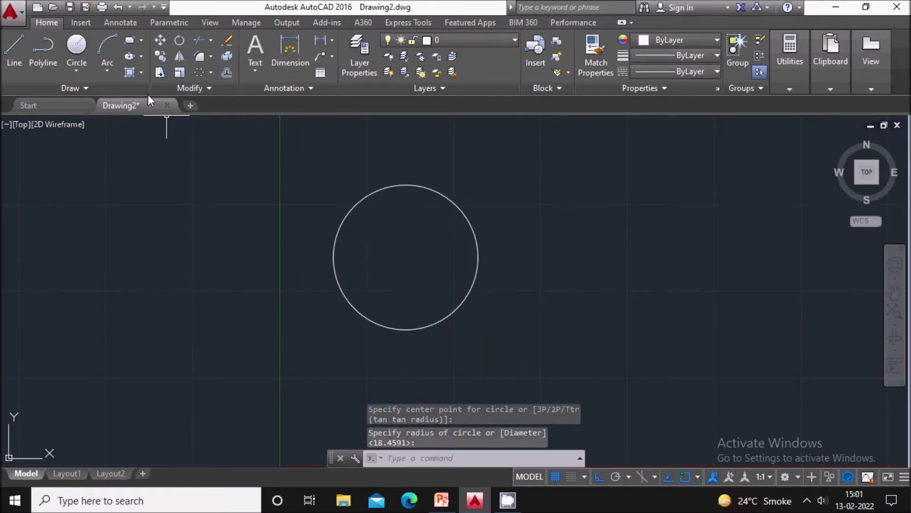
click(81, 45)
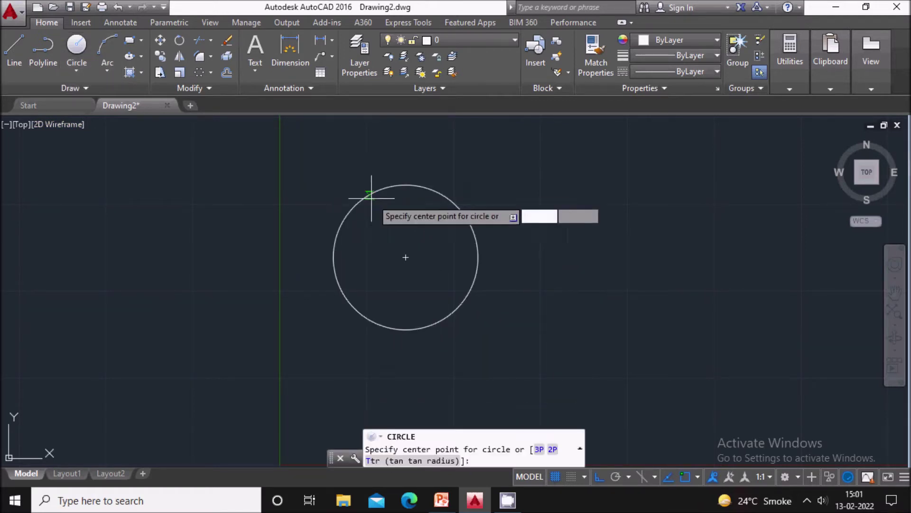
click(406, 186)
click(418, 192)
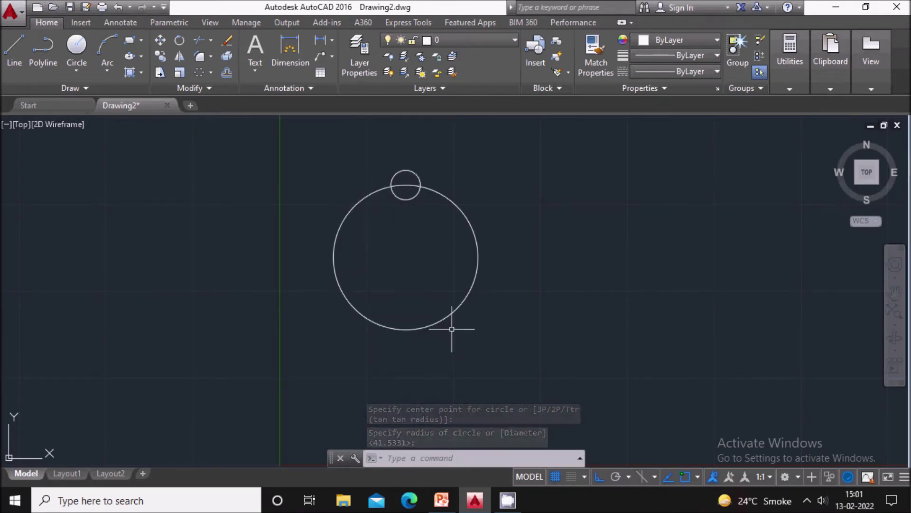
Create a polar array of the small circle around the large circle's centre, with 6 items filling 360 degrees.
click(409, 199)
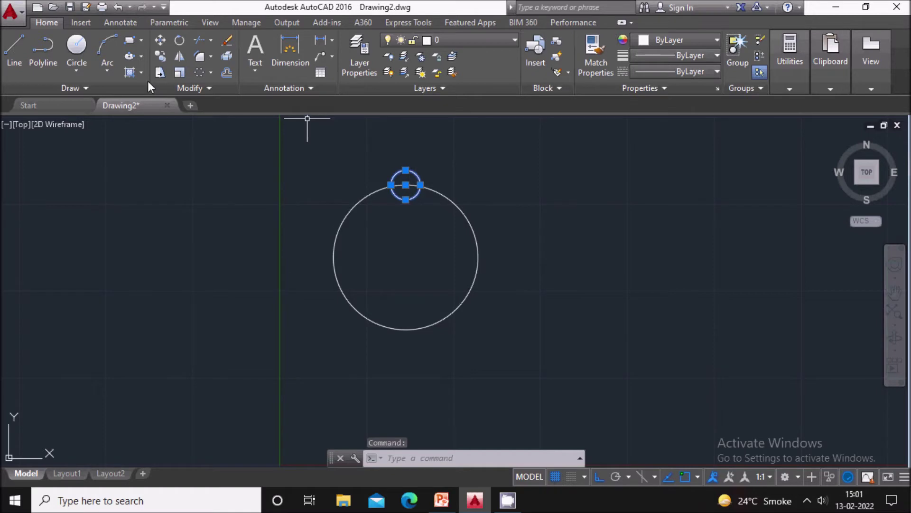
click(211, 72)
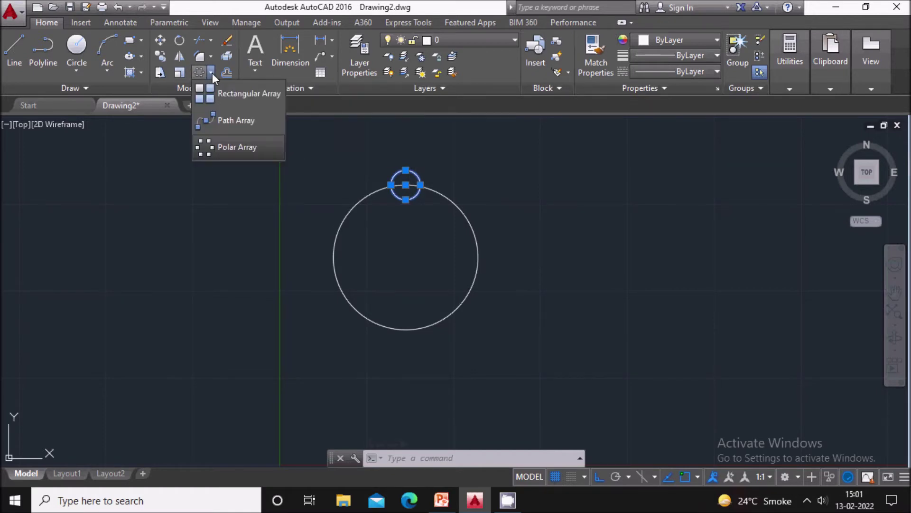
click(232, 147)
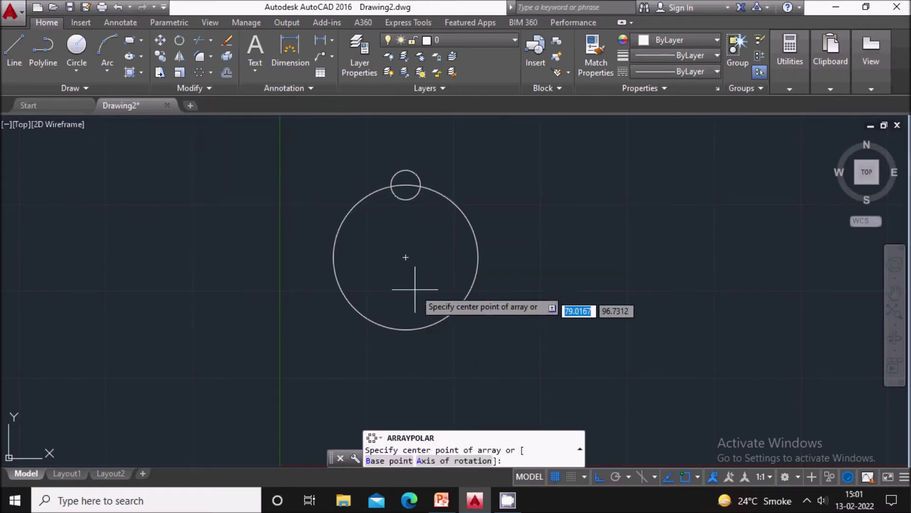
click(405, 257)
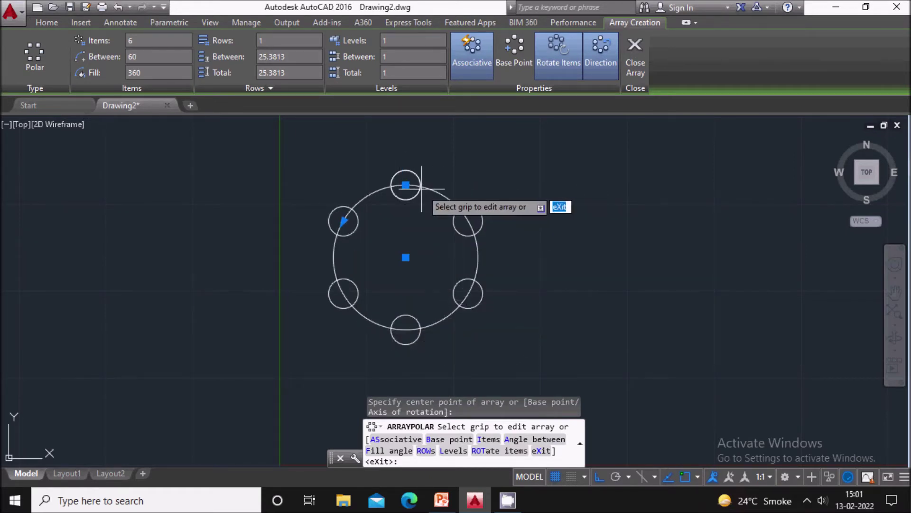
click(635, 61)
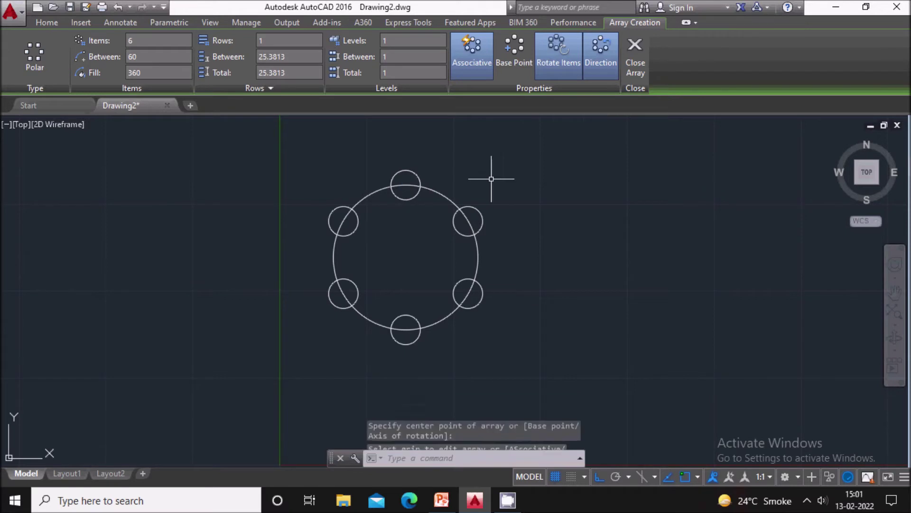
Erase the polar array together with the large circle.
click(295, 151)
click(528, 360)
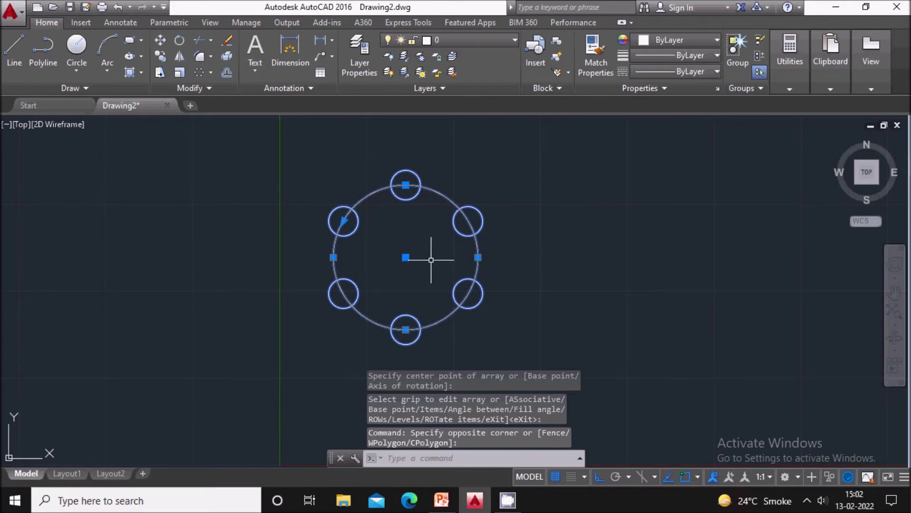
key(Delete)
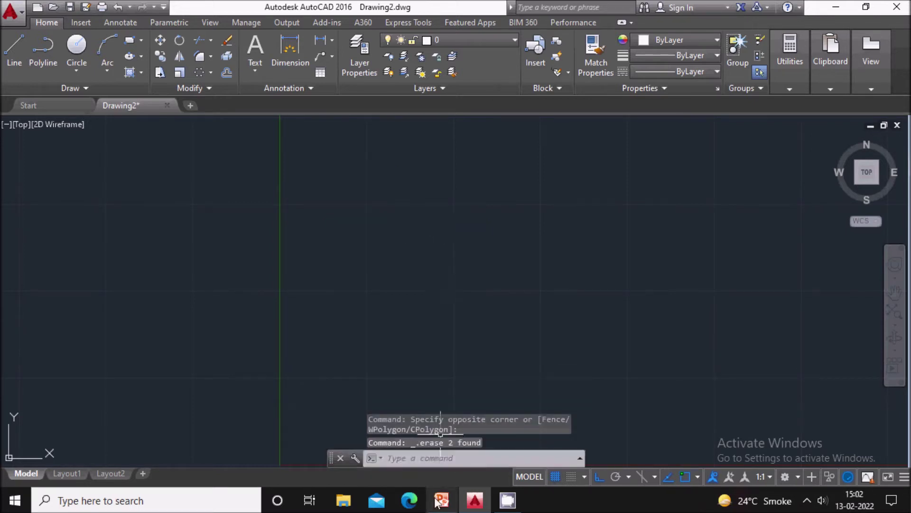
Switch to the PowerPoint slide show, go to question 4 on the scale command shortcut and reveal its answer.
key(alt+Tab)
click(455, 250)
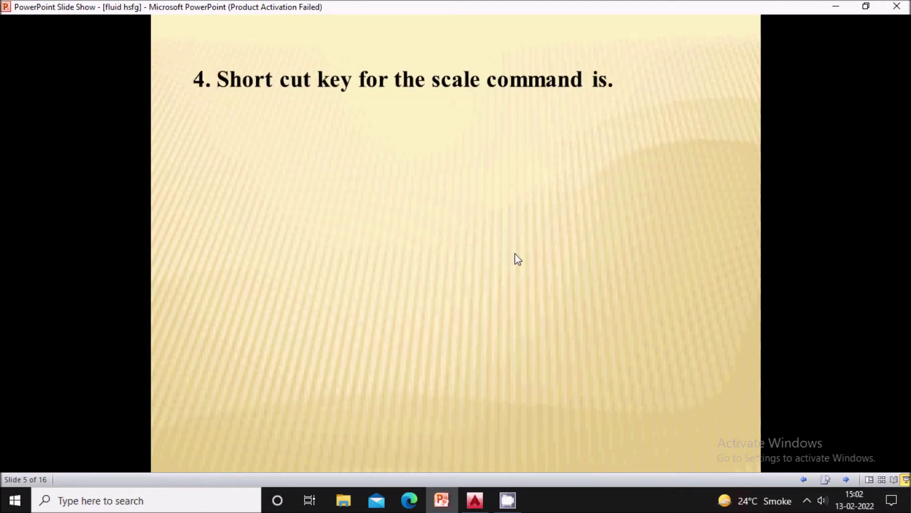
click(525, 274)
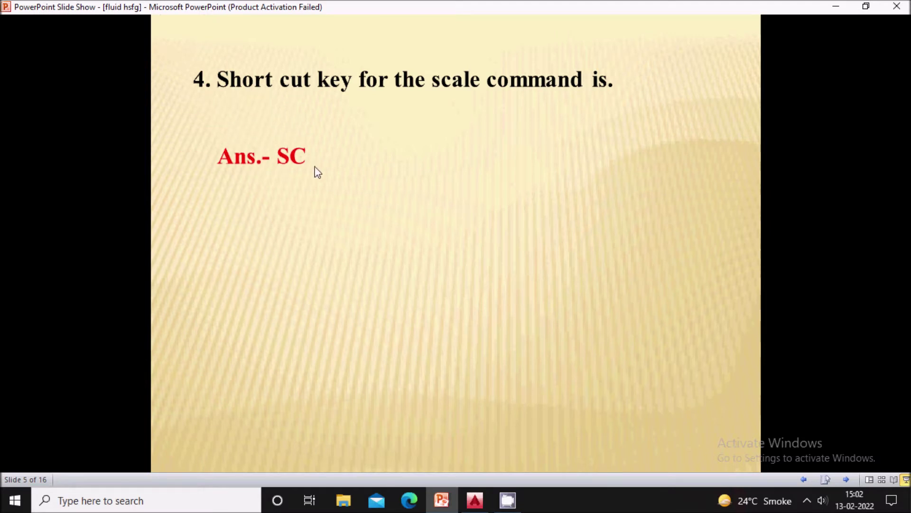
Switch to AutoCAD and draw a rectangle near the middle of the empty drawing area.
click(475, 502)
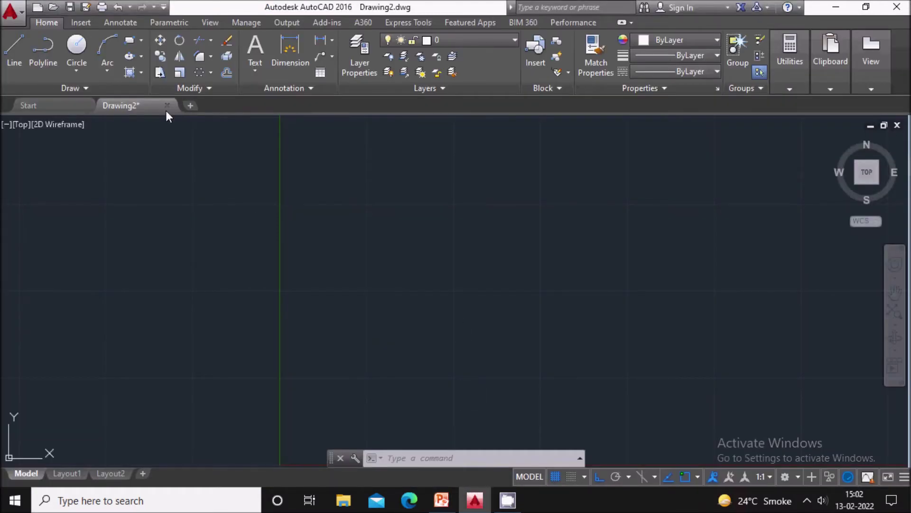
click(128, 43)
click(353, 230)
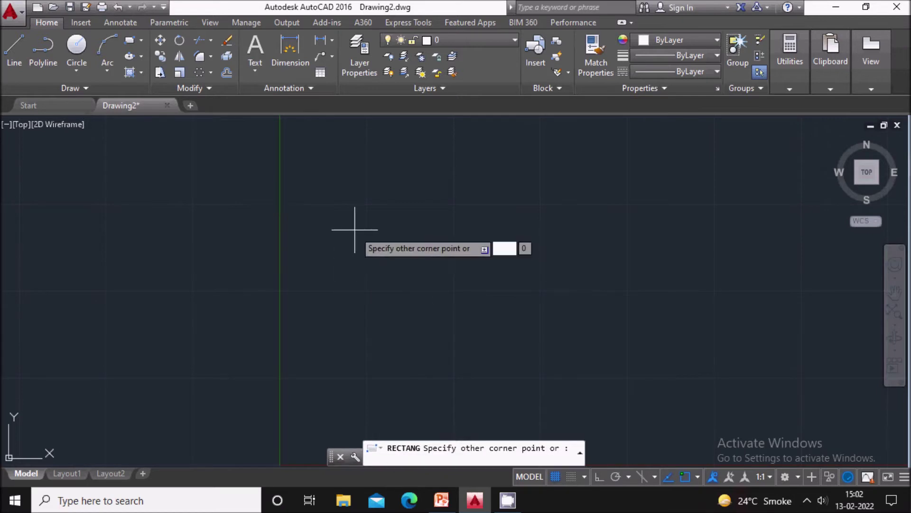
click(490, 308)
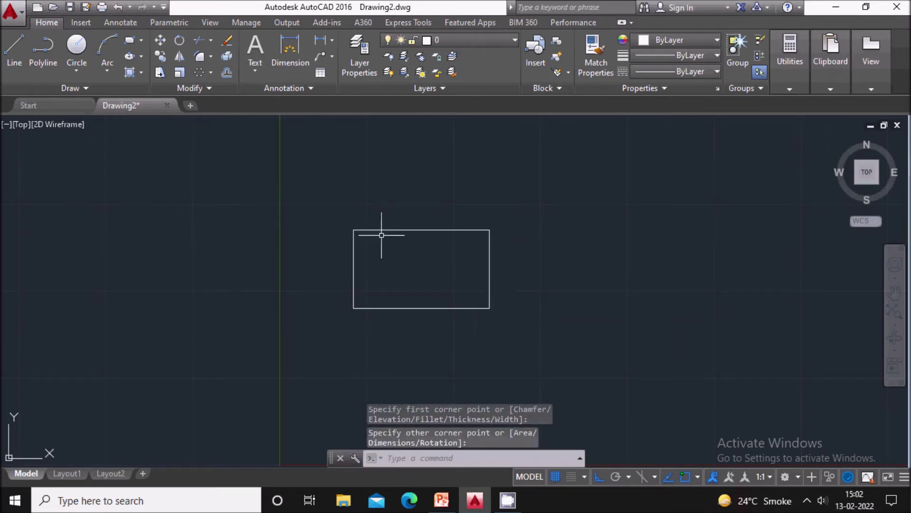
Scale the rectangle by a factor of 2 from its lower-left corner.
click(309, 192)
click(542, 349)
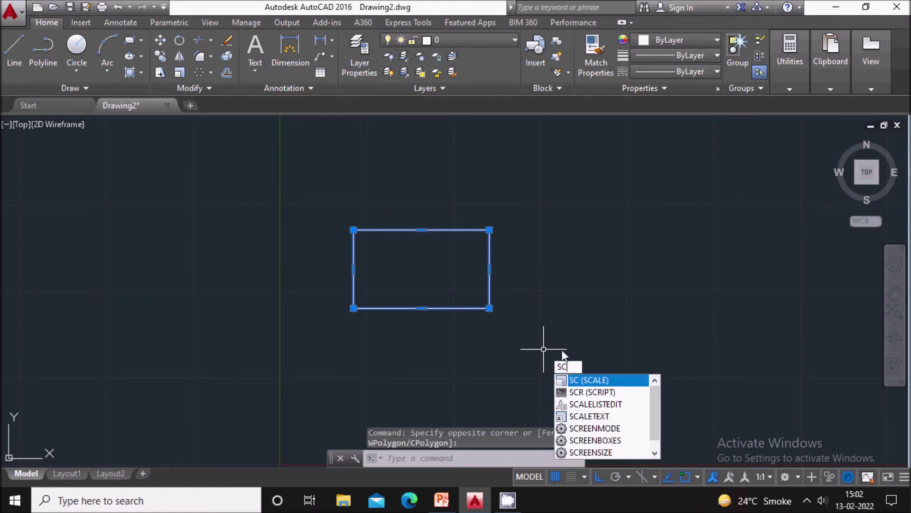
click(592, 383)
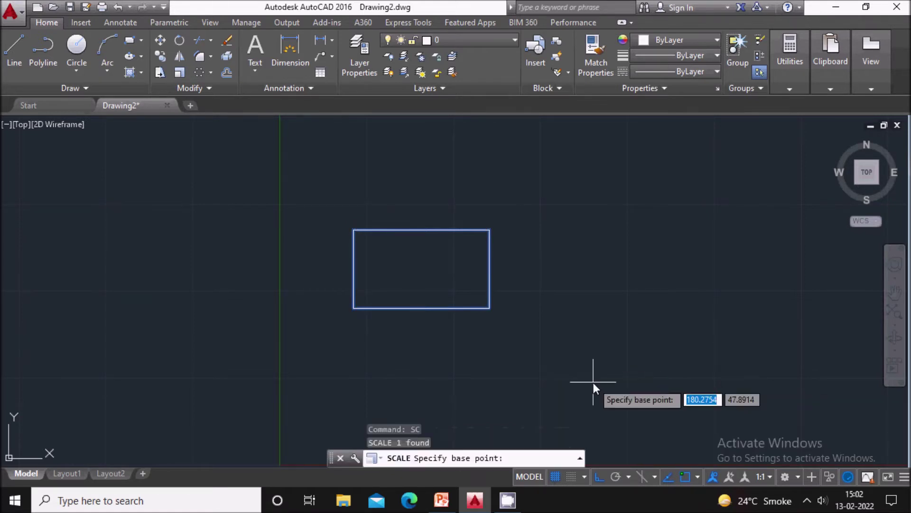
click(353, 308)
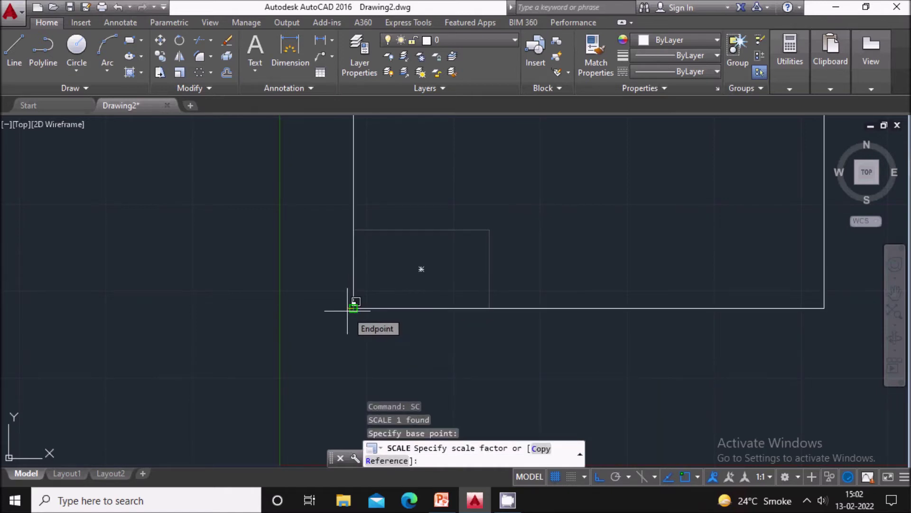
text(2)
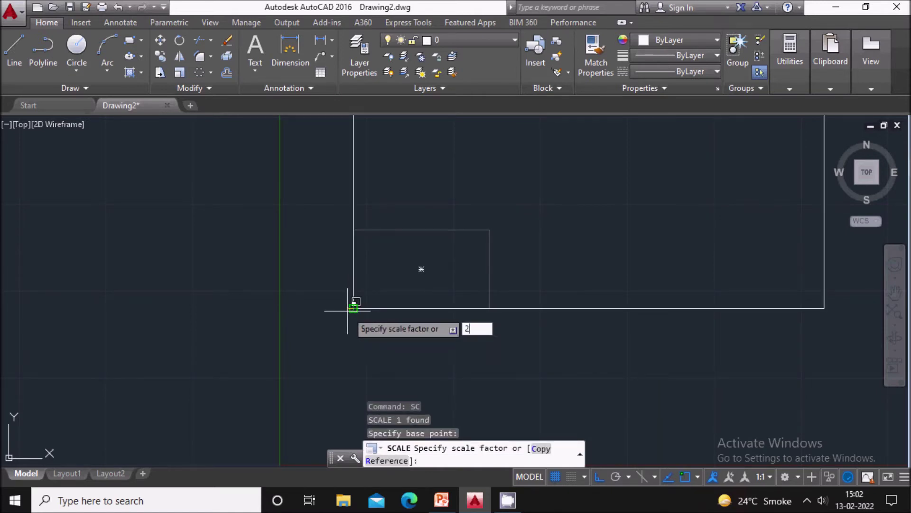
key(Return)
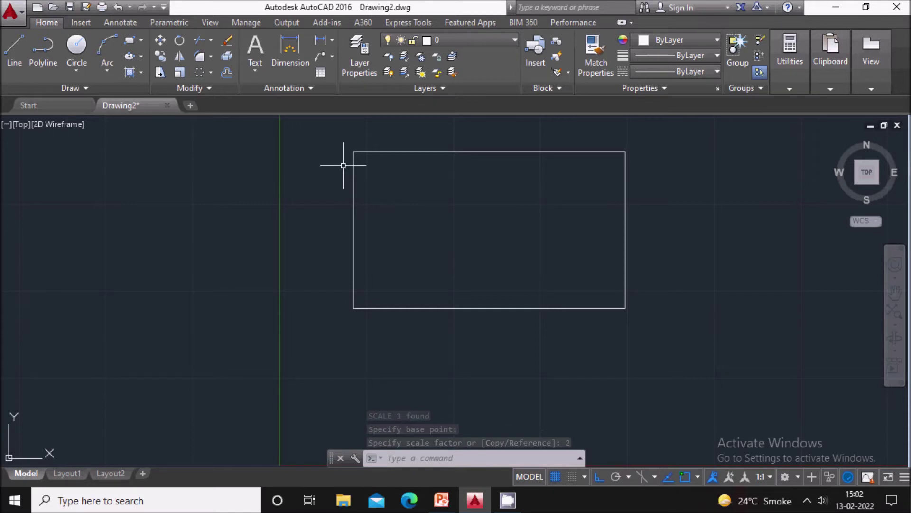
Erase the enlarged rectangle from the drawing.
click(332, 144)
click(705, 365)
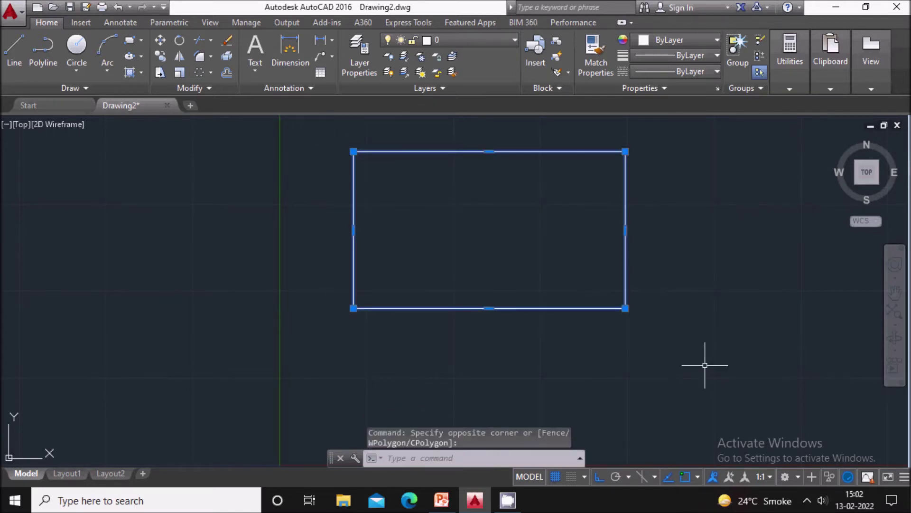
key(Delete)
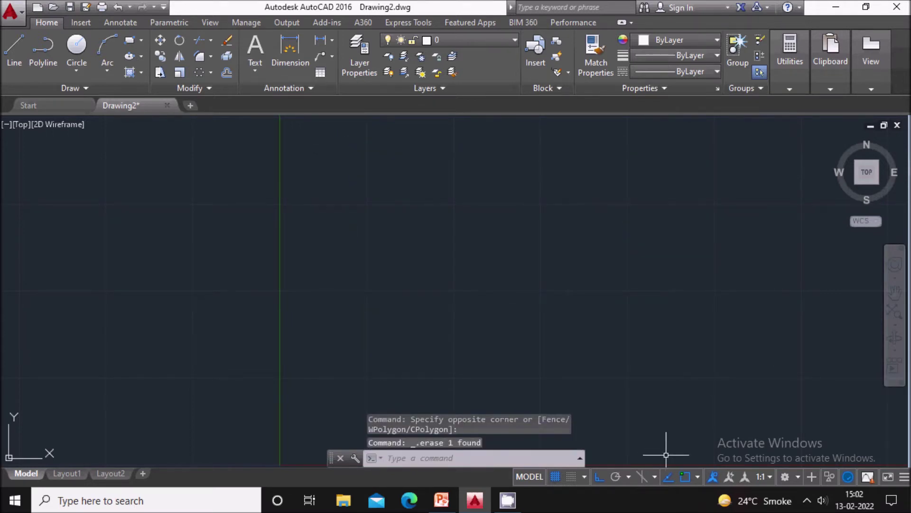
Switch to the PowerPoint slide show and reveal the answers to question 5 on the orthomode shortcut and question 6 on Ortho and Polar.
click(442, 499)
click(495, 330)
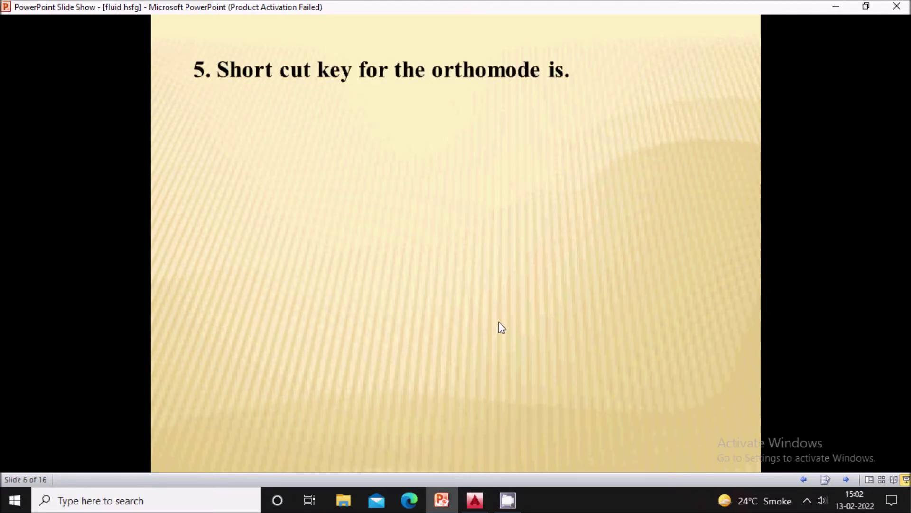
click(517, 314)
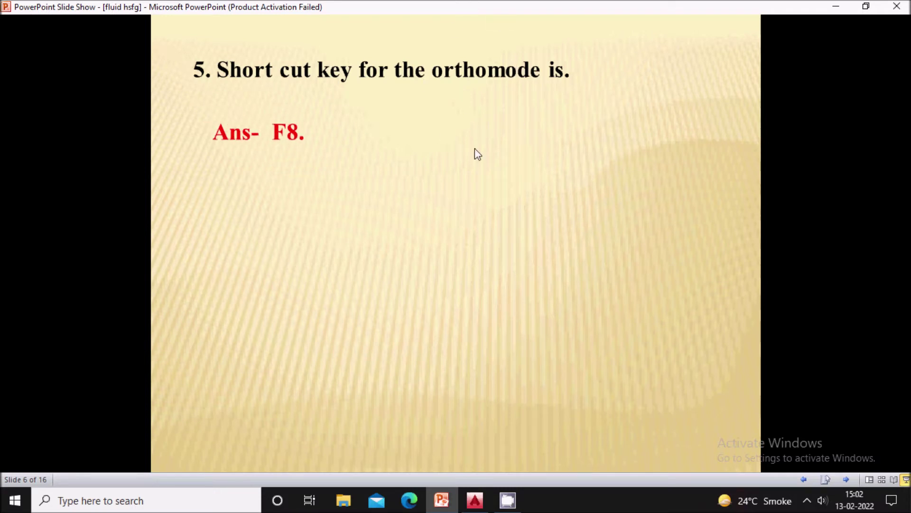
click(593, 217)
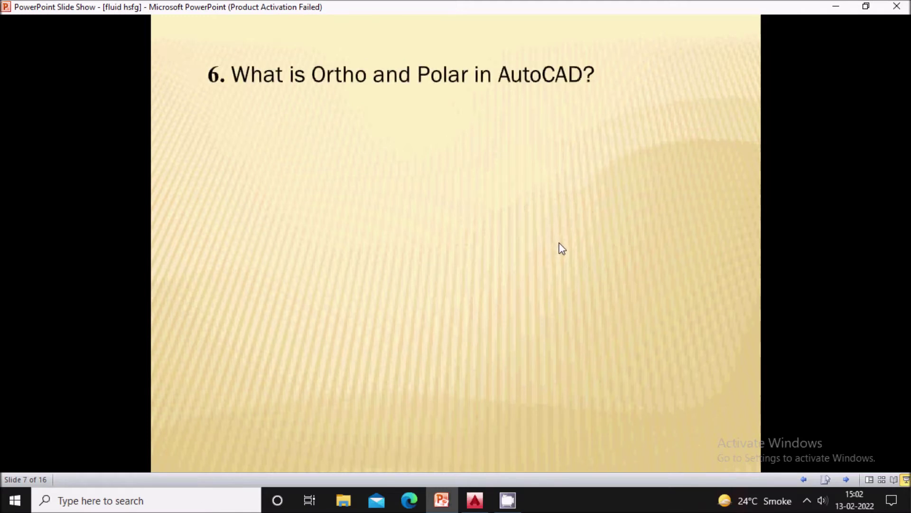
click(562, 248)
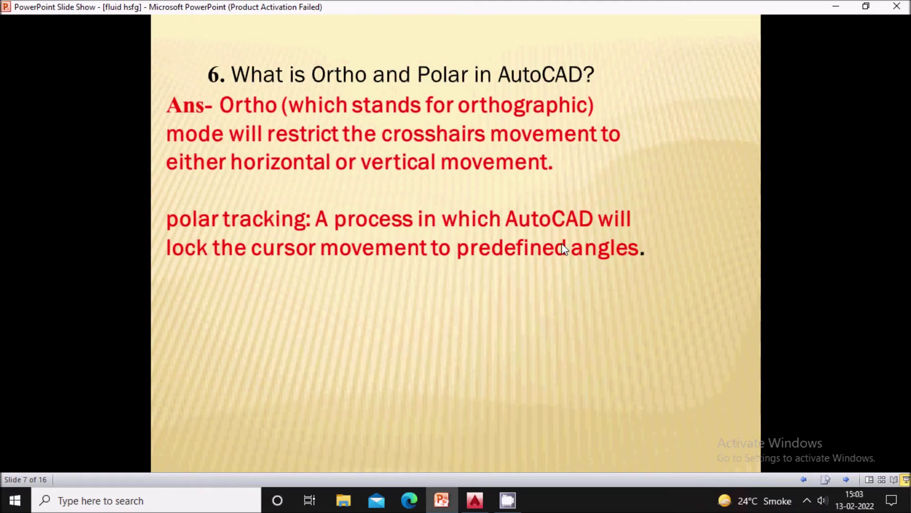
Switch to AutoCAD, turn ortho mode off and polar tracking on while previewing a line's direction, and cancel the line.
click(475, 500)
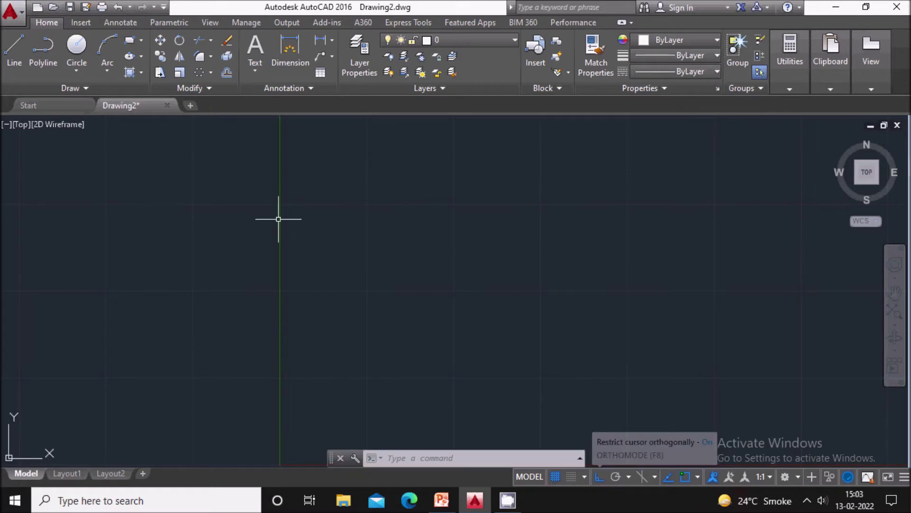
click(14, 50)
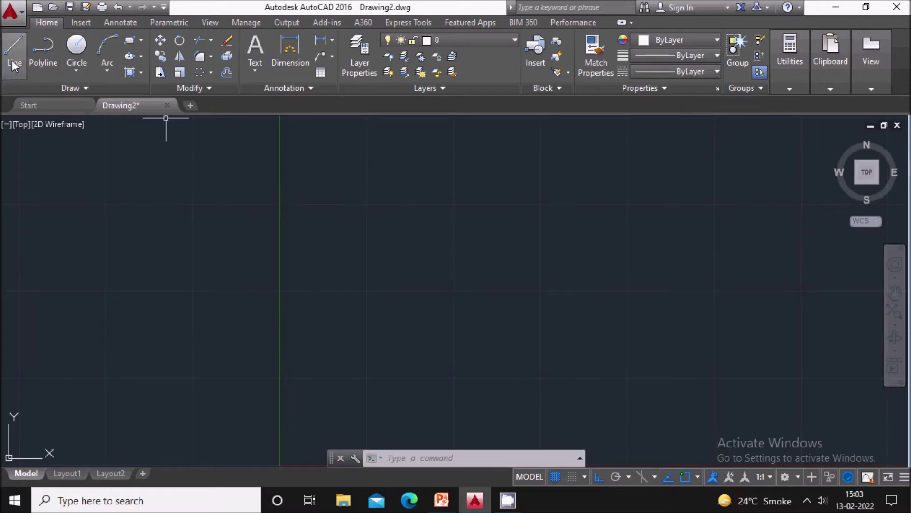
click(372, 269)
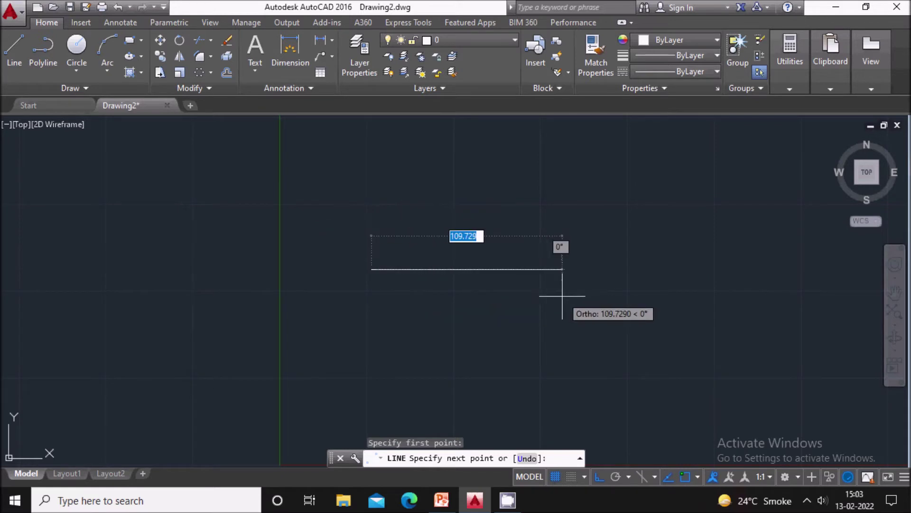
click(599, 478)
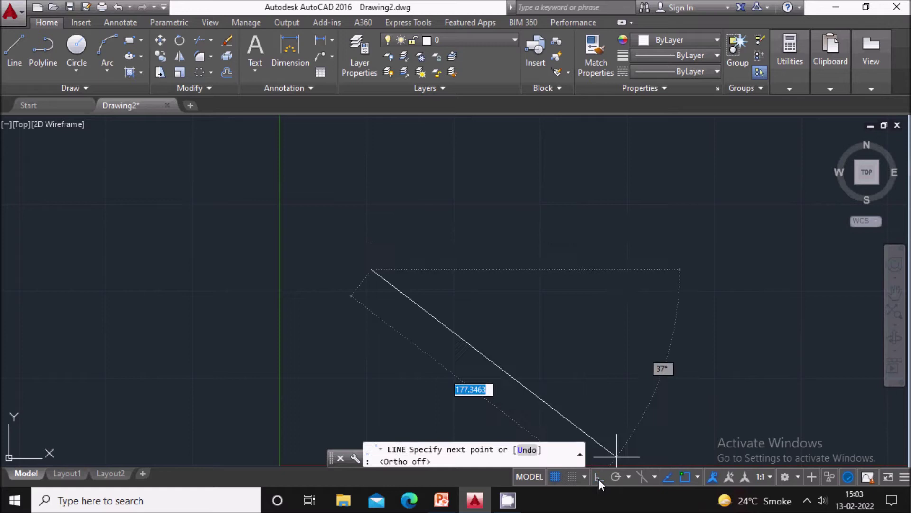
click(616, 476)
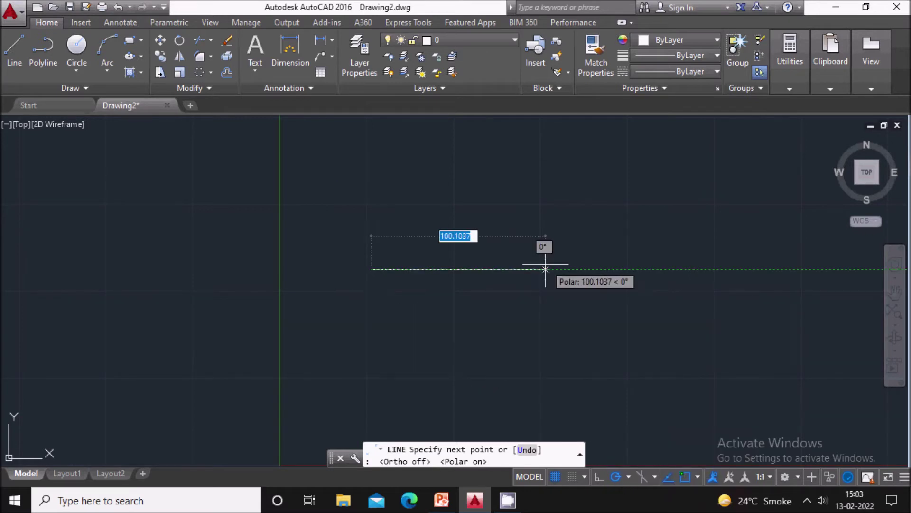
key(Escape)
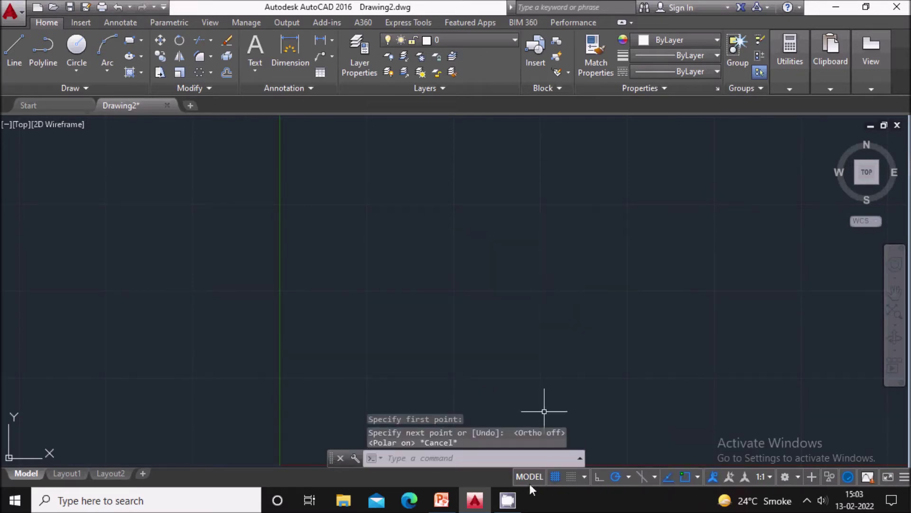
Switch to the PowerPoint slide show, go to the question on the AutoCAD drawing file extension and reveal its answer.
click(442, 500)
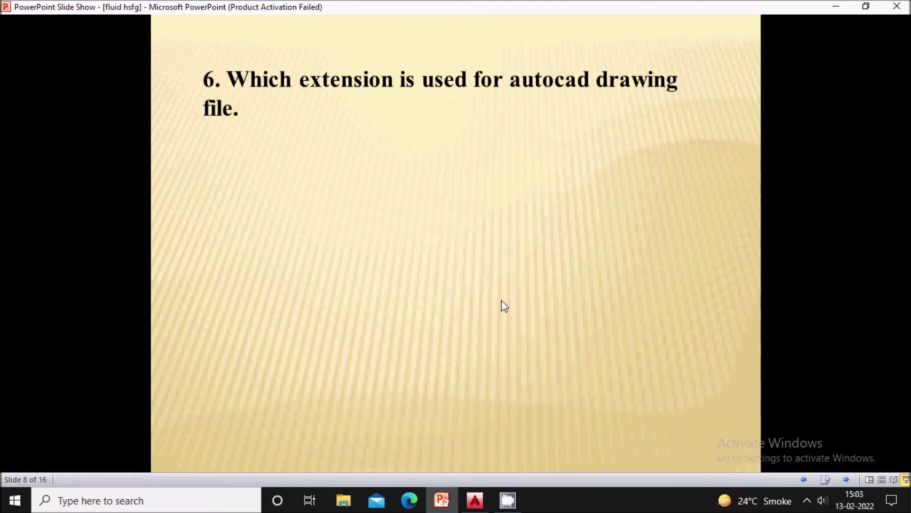
click(509, 285)
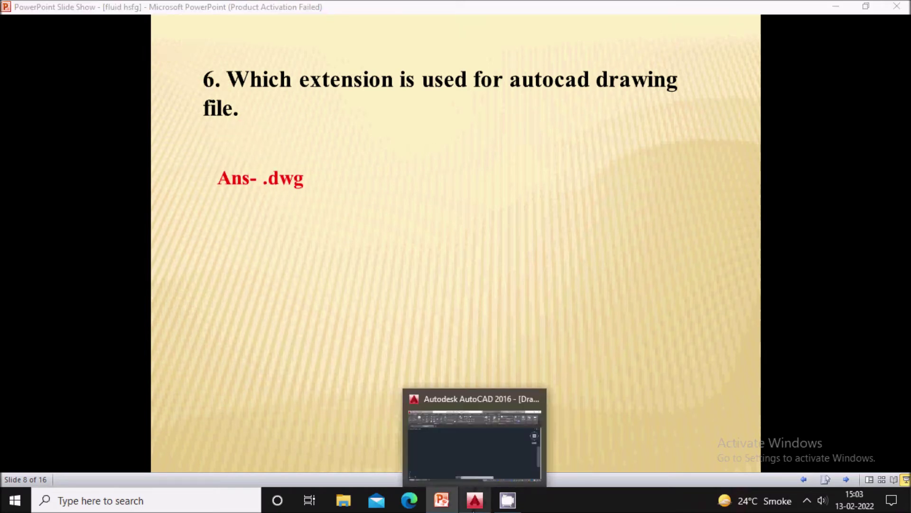
Switch to AutoCAD and examine the file extensions in the list of recent documents.
click(475, 500)
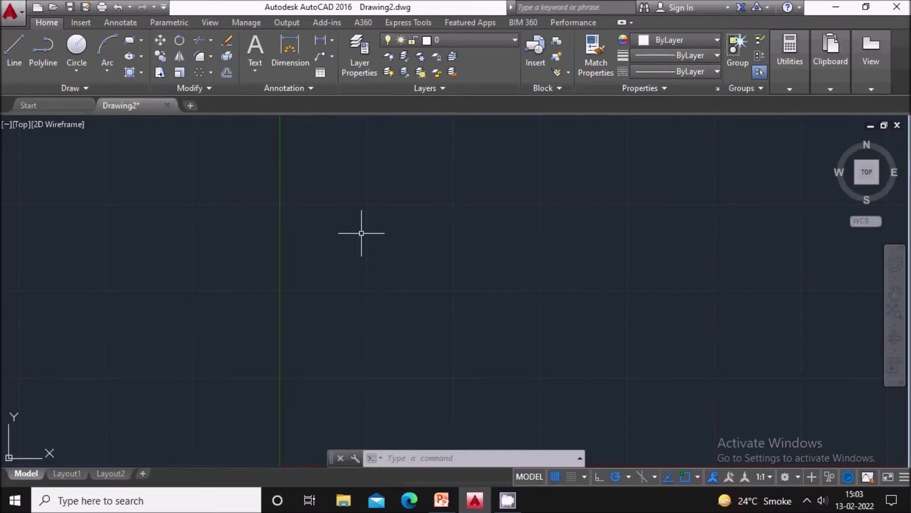
click(21, 17)
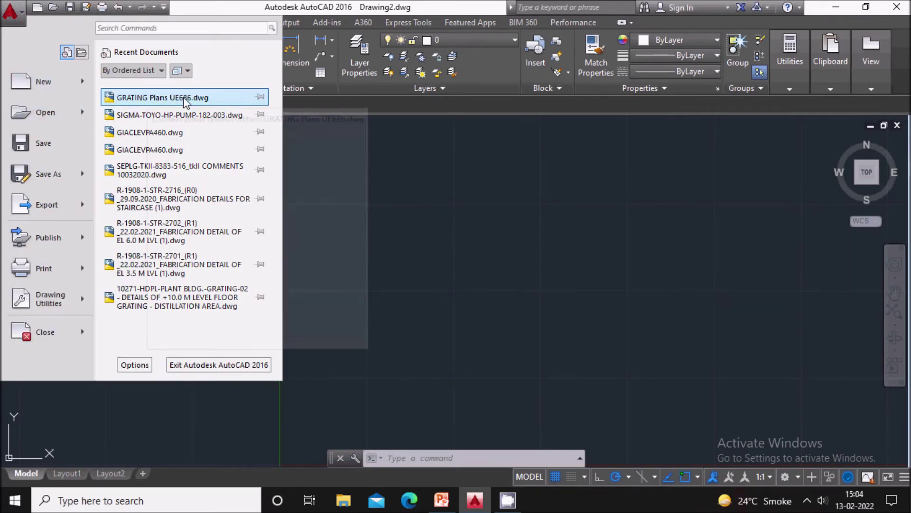
mouse_move(183, 101)
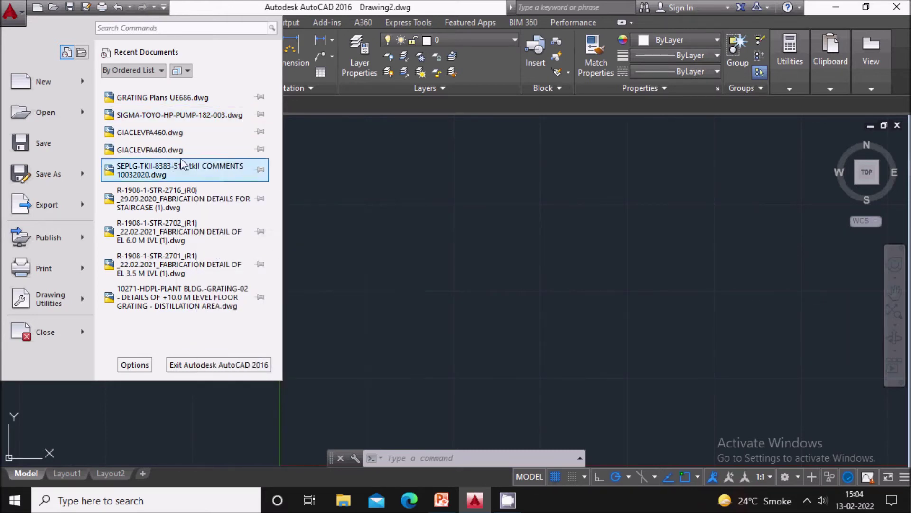
click(484, 188)
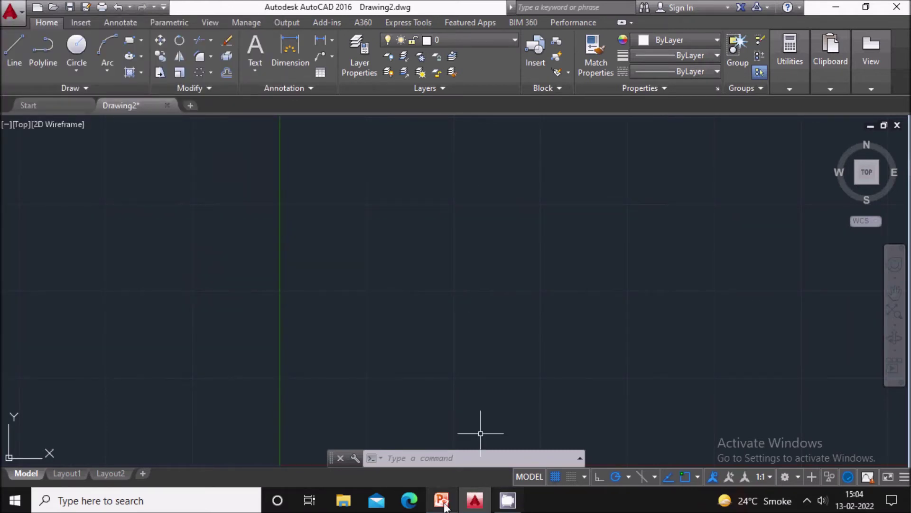
Switch to the PowerPoint slide show, go to question 7 on the number of available units and reveal its answer.
click(445, 506)
click(476, 346)
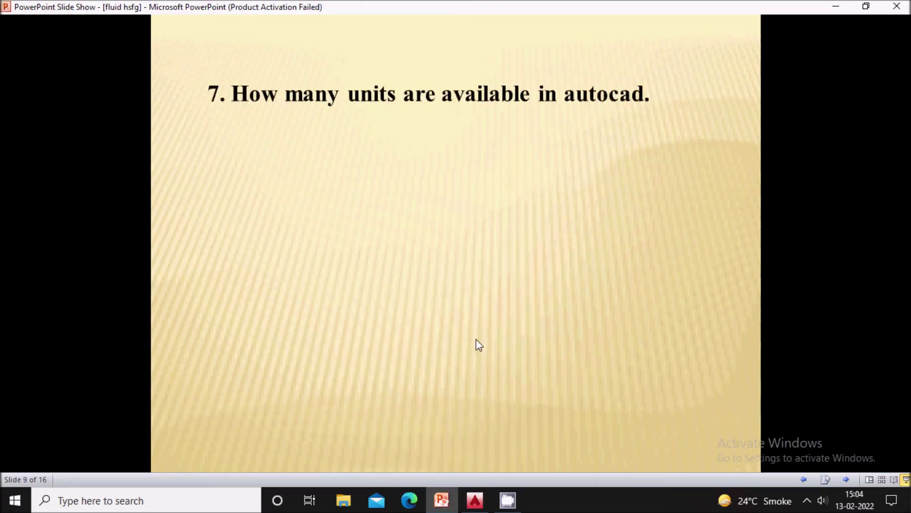
click(477, 340)
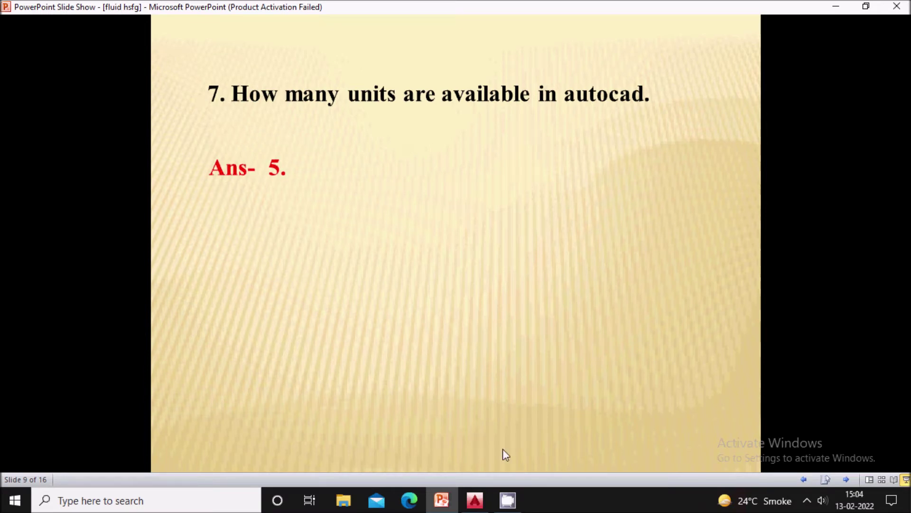
Switch to AutoCAD, open the Drawing Units settings and examine the available length unit types.
click(475, 501)
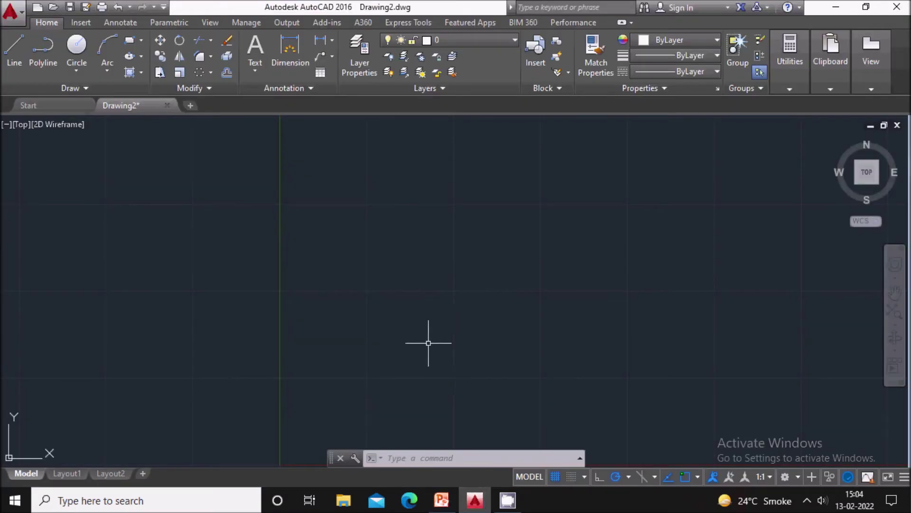
text(UN)
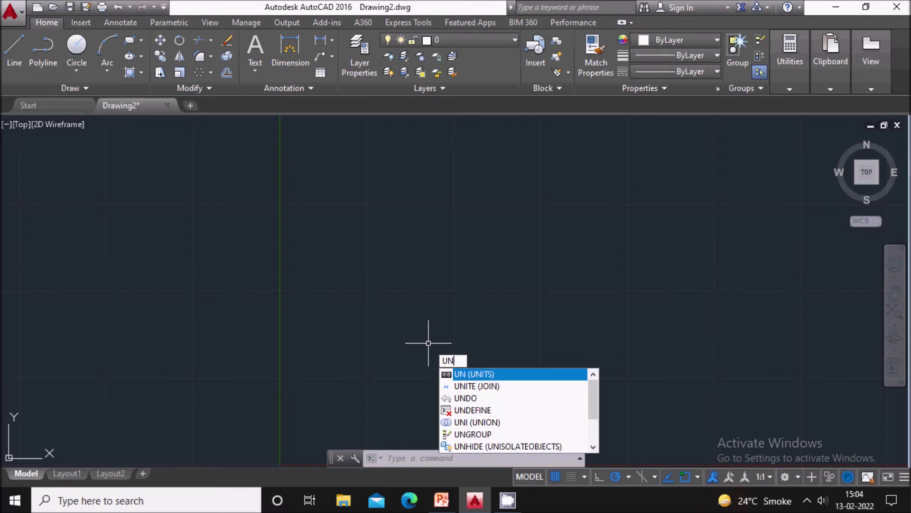
click(470, 375)
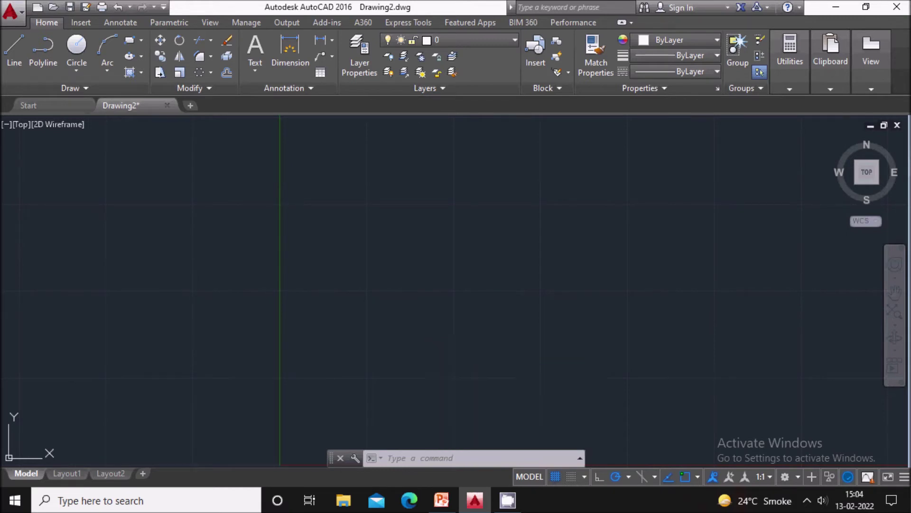
click(366, 176)
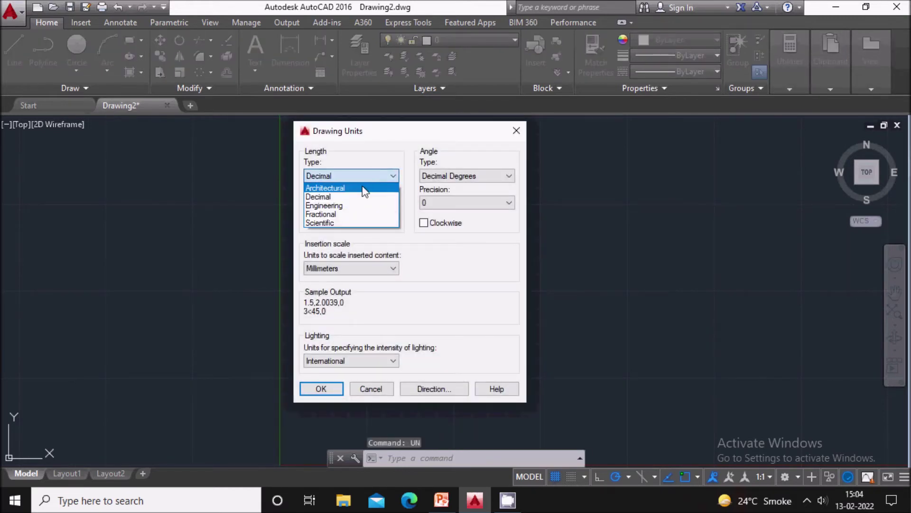
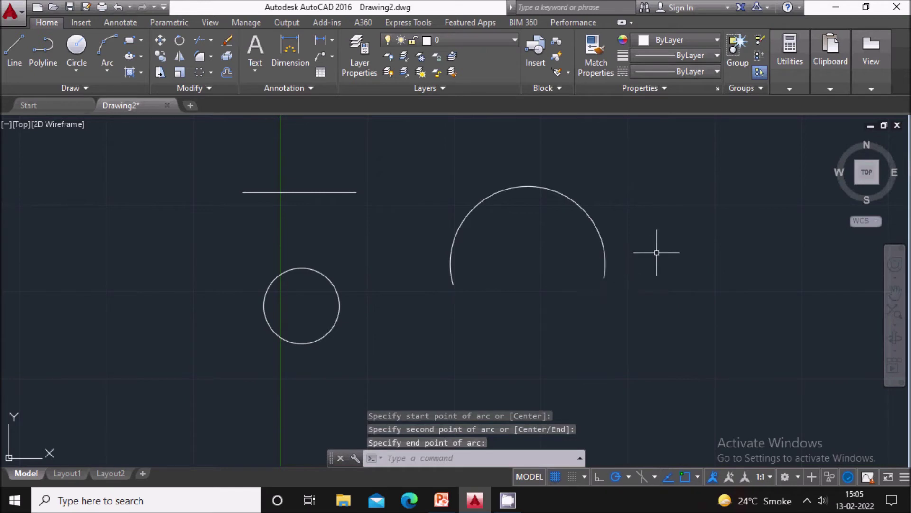
Offset the horizontal line 40 units downward, toward the circle.
click(227, 73)
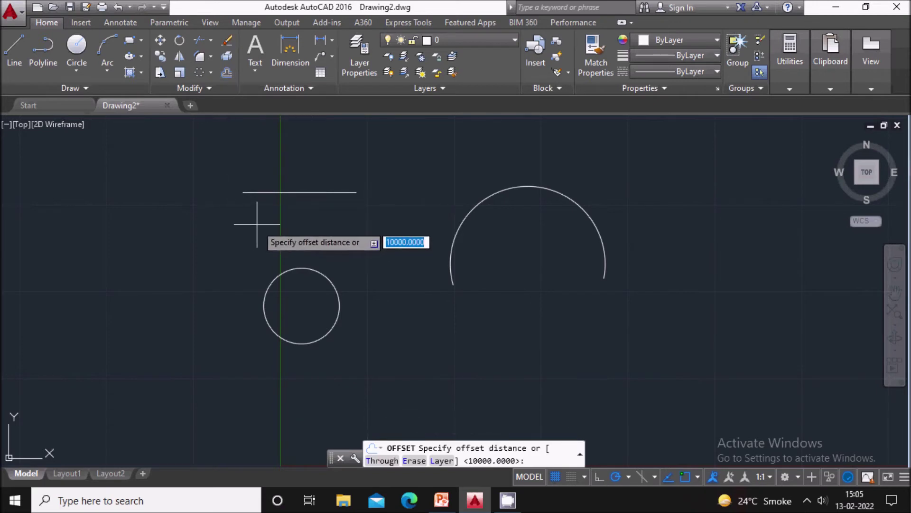
text(2)
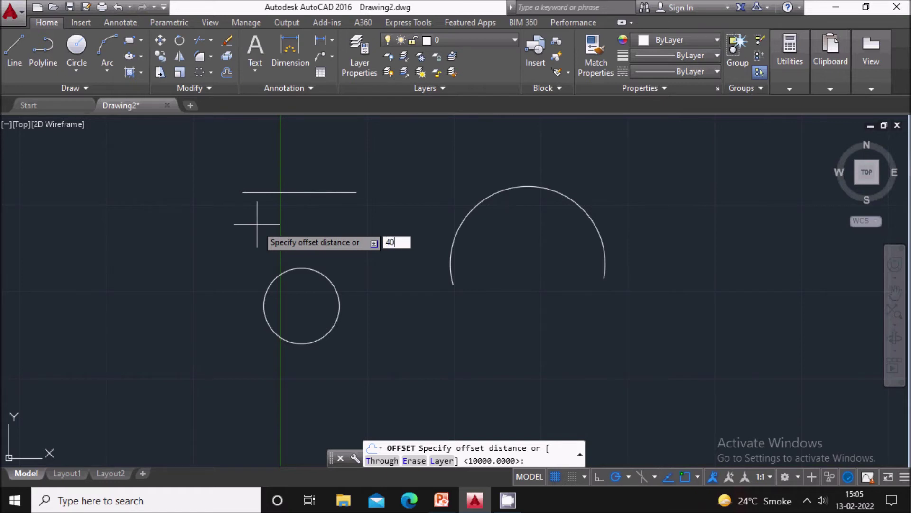
key(Return)
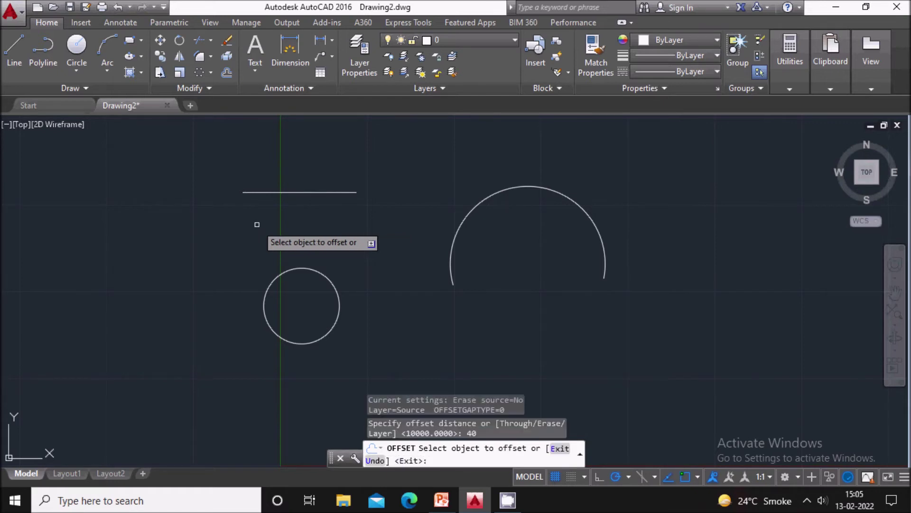
click(323, 193)
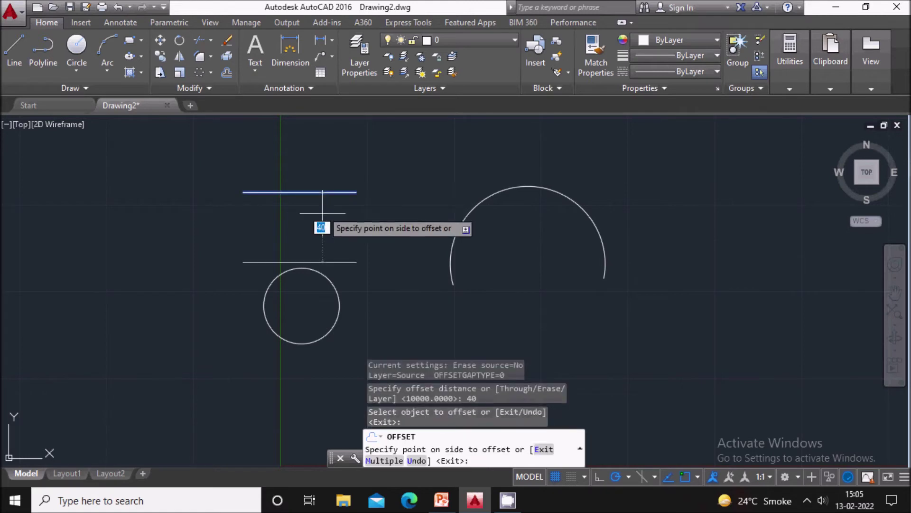
click(325, 261)
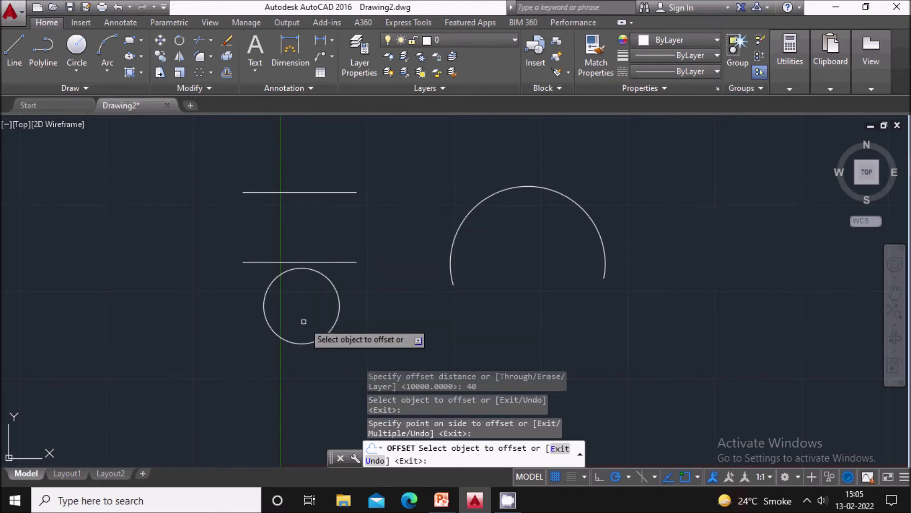
Offset the circle 40 units outward, and offset the resulting larger circle outward by the same distance.
click(334, 285)
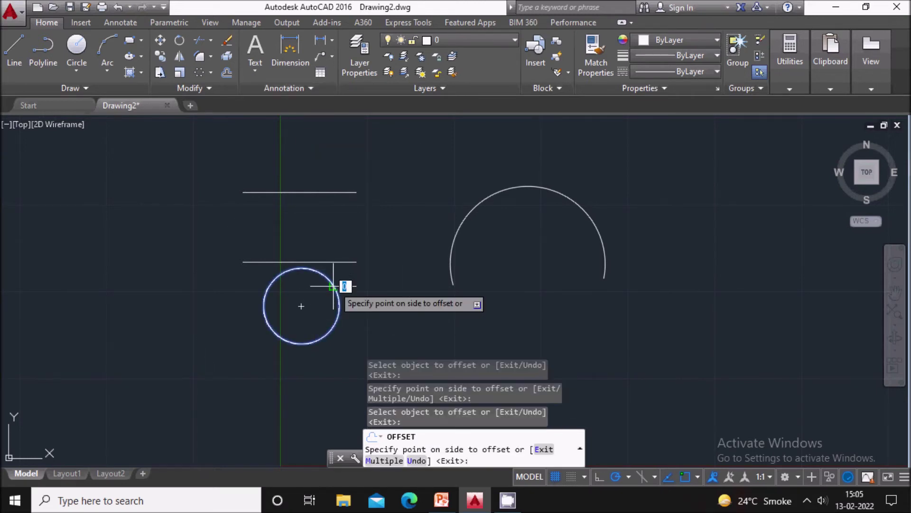
click(414, 253)
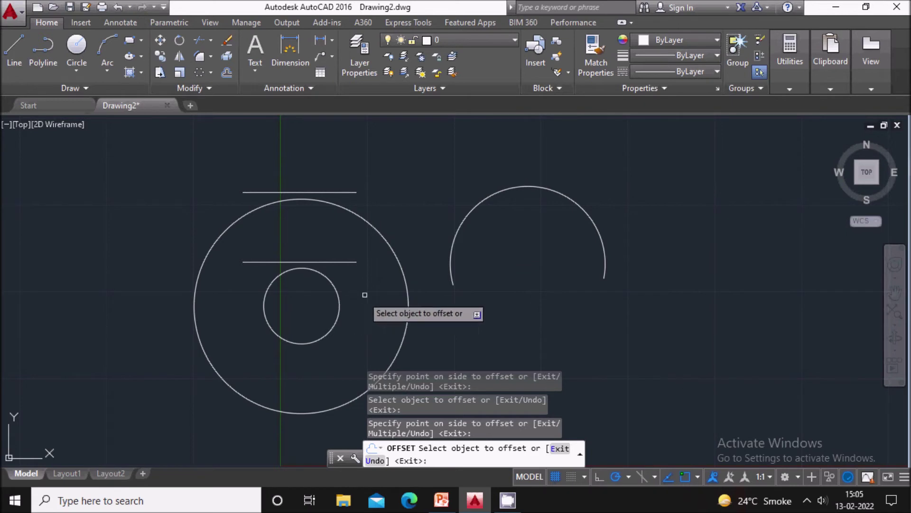
click(403, 275)
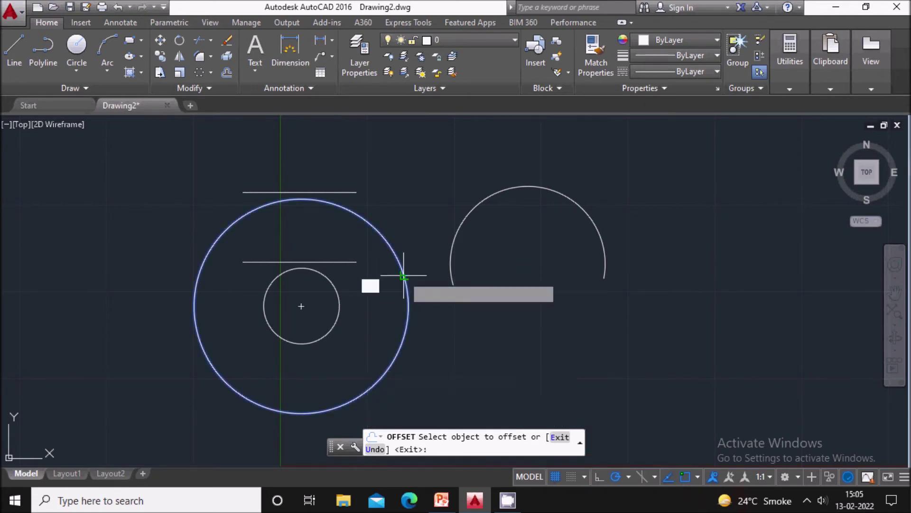
click(418, 247)
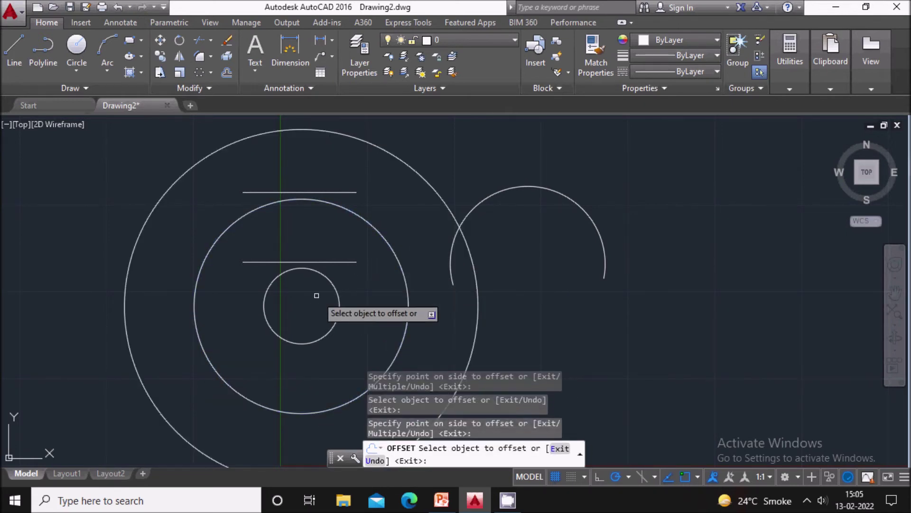
Offset the arc 40 units outward and end the Offset command.
click(586, 210)
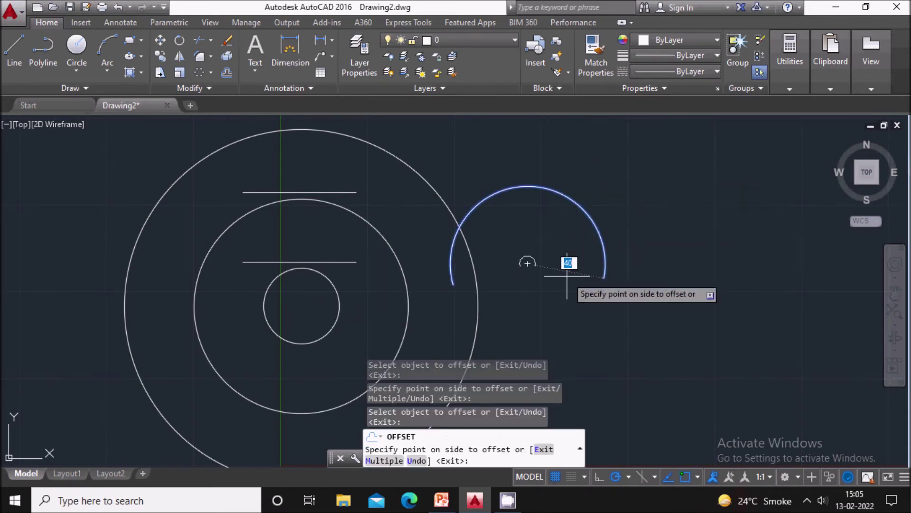
click(590, 158)
scroll(497, 227, up, 3)
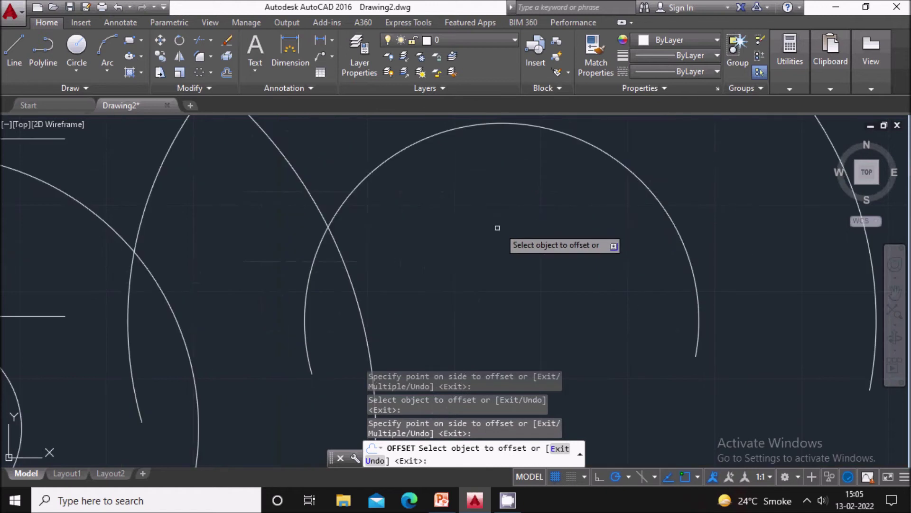
scroll(498, 228, down, 3)
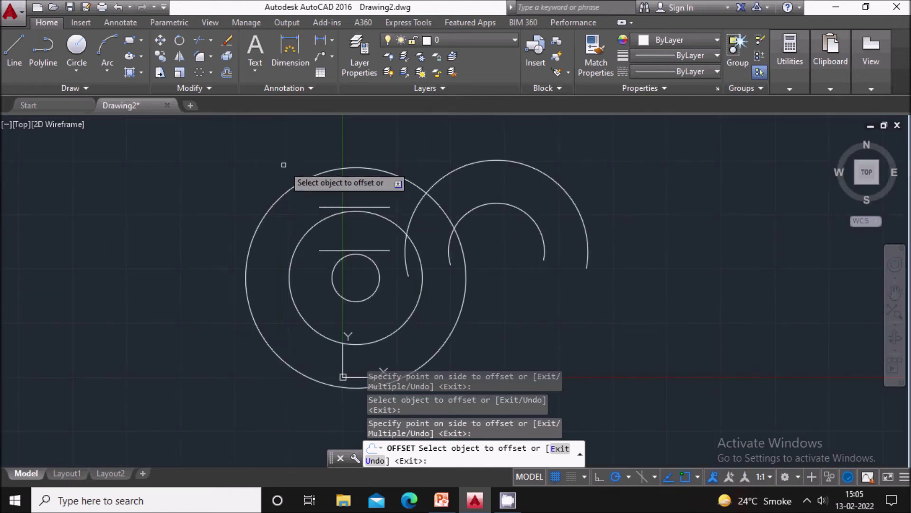
key(Escape)
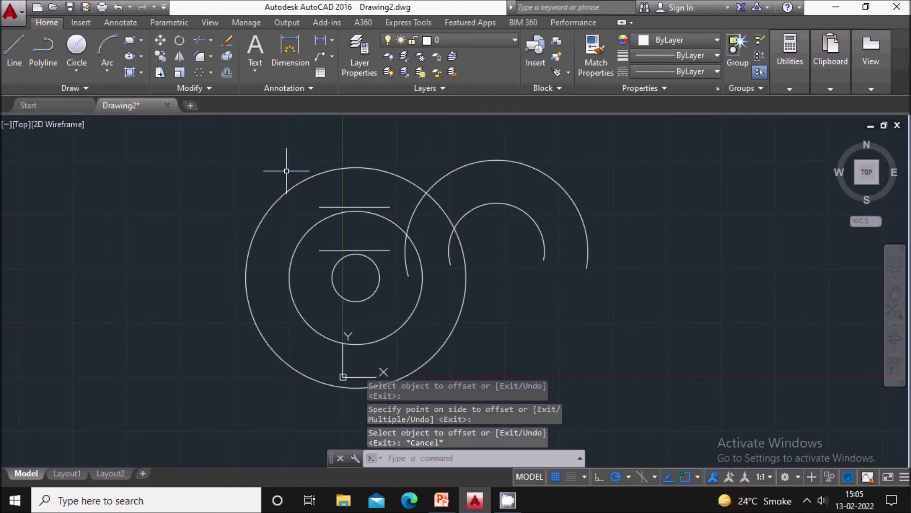
Select all the drawn objects, then switch to the PowerPoint slide show, go to question 10 on converting objects to a polyline and reveal its answer.
click(242, 150)
click(691, 392)
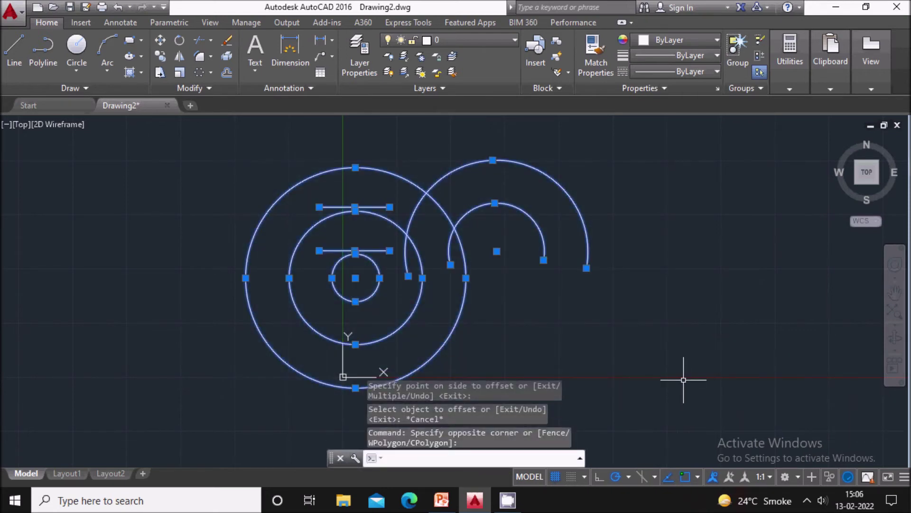
click(442, 499)
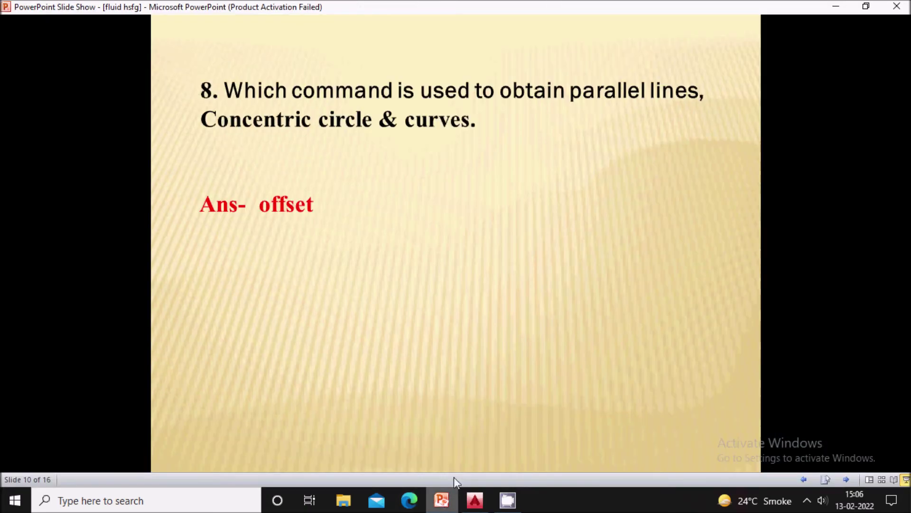
click(468, 355)
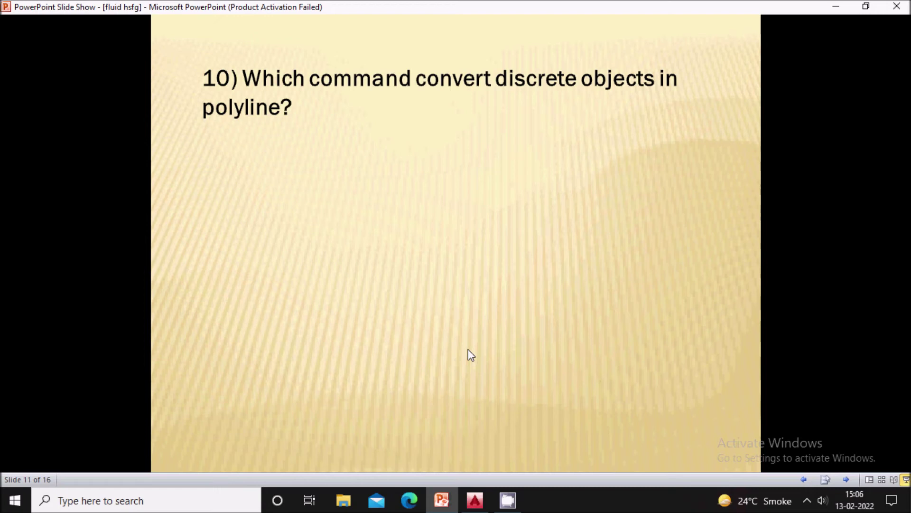
click(492, 207)
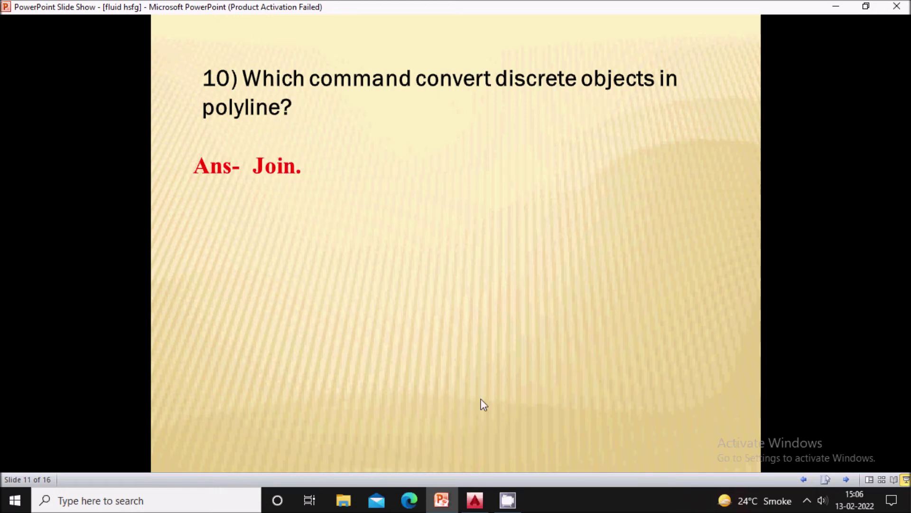
Switch to AutoCAD and erase all the selected lines, circles and arcs.
click(476, 499)
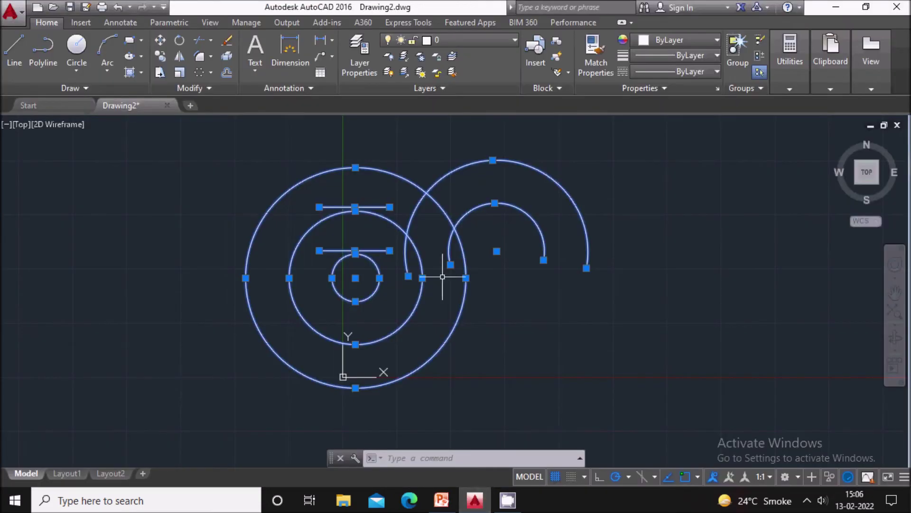
key(Delete)
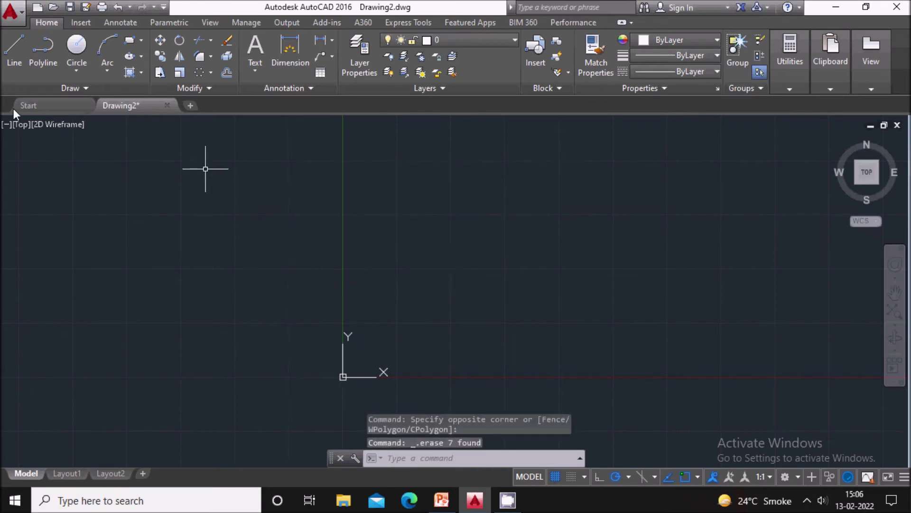
Draw a closed stepped outline of eight horizontal and vertical line segments, descending in three steps from its upper edge to its lower-right corner.
click(15, 55)
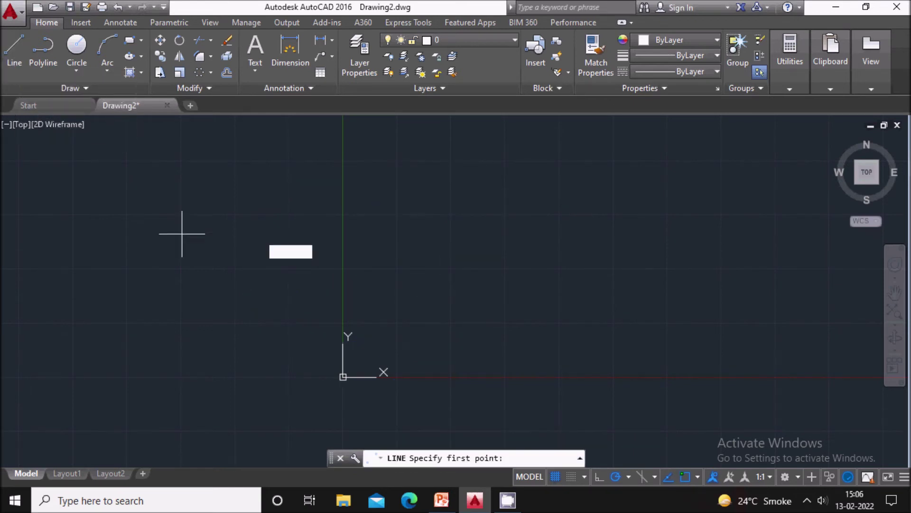
click(384, 195)
click(528, 194)
click(527, 242)
click(617, 242)
click(617, 292)
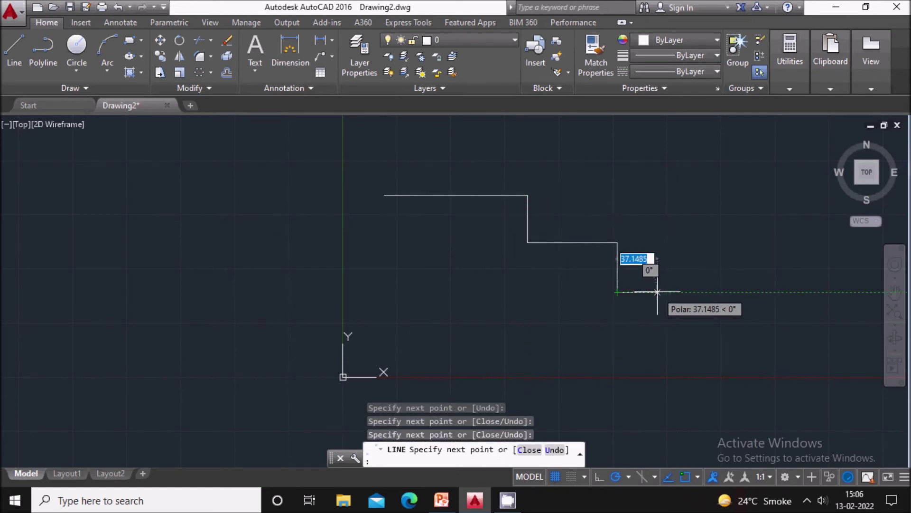
click(658, 292)
click(658, 346)
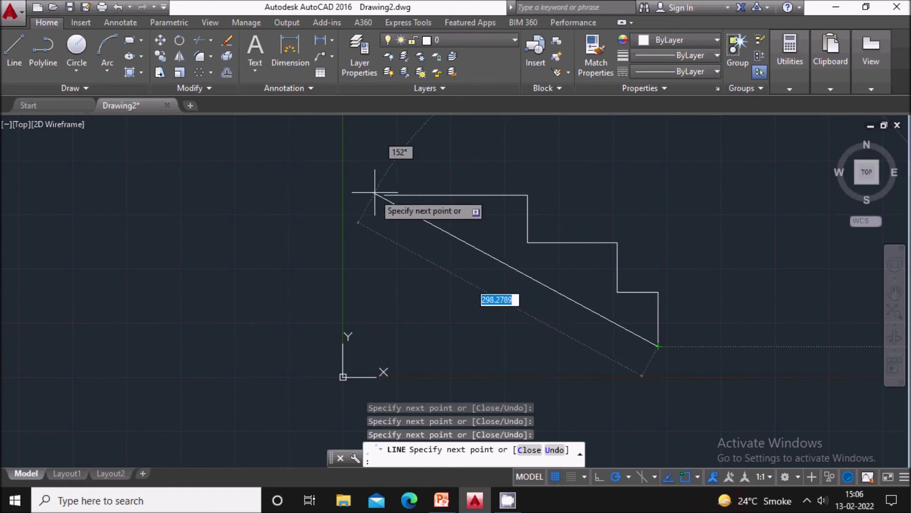
click(384, 346)
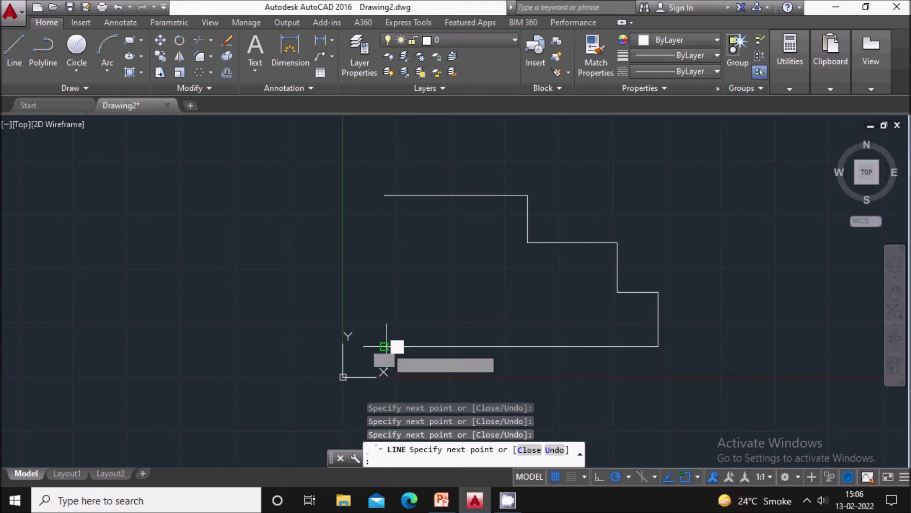
click(384, 195)
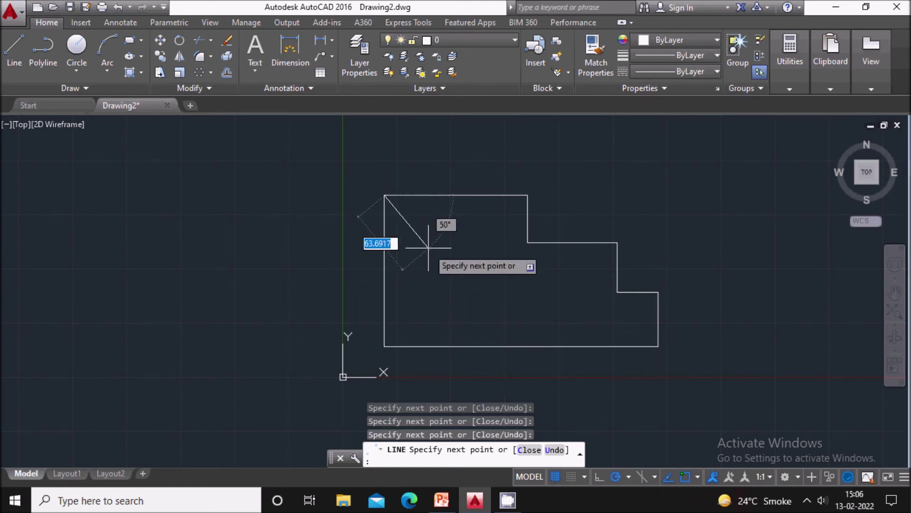
key(Escape)
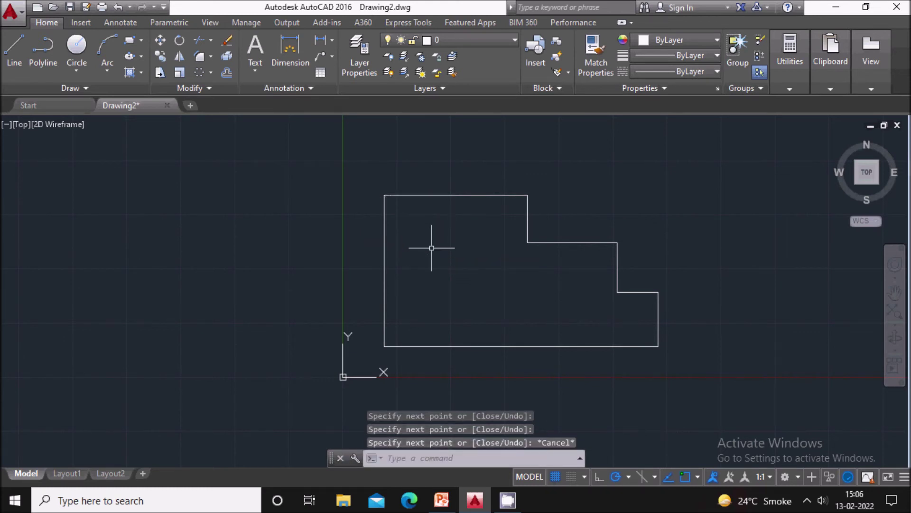
Examine whether the outline consists of separate lines by selecting its upper edge and the first vertical step edge individually, clearing each selection.
click(469, 195)
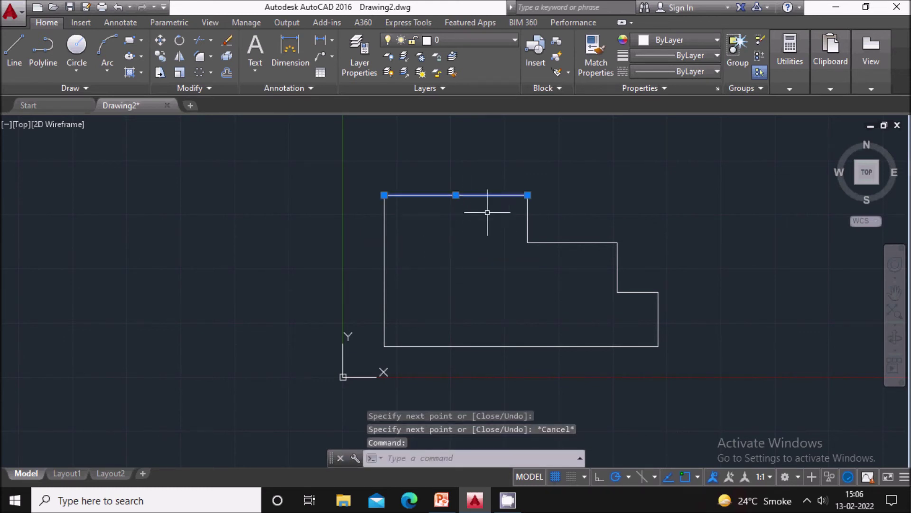
key(Escape)
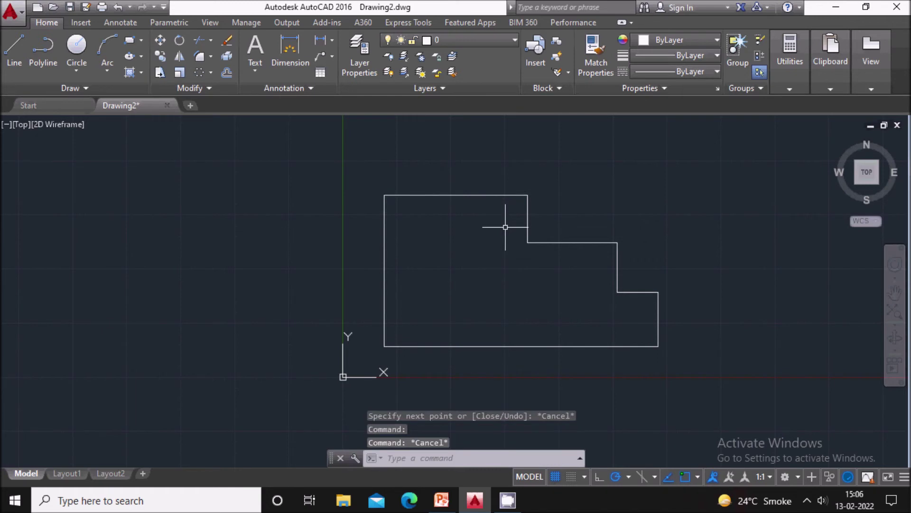
click(539, 231)
click(513, 220)
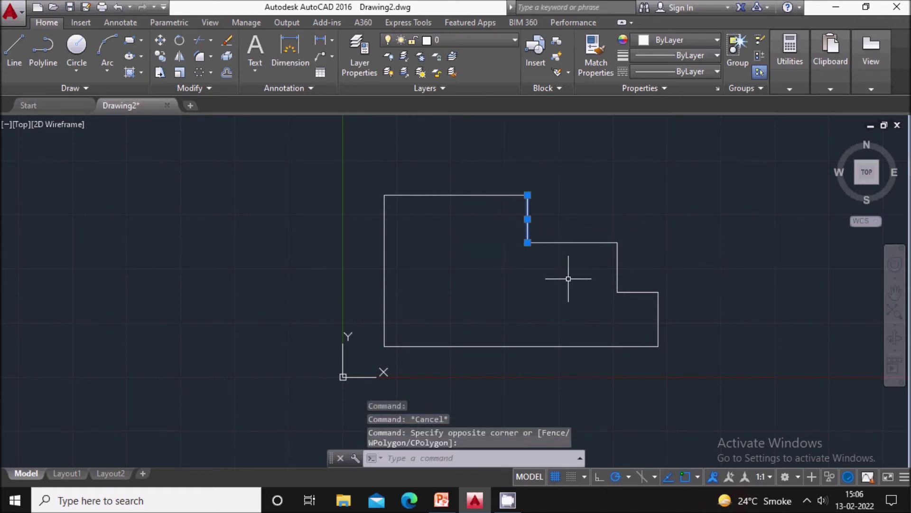
key(Escape)
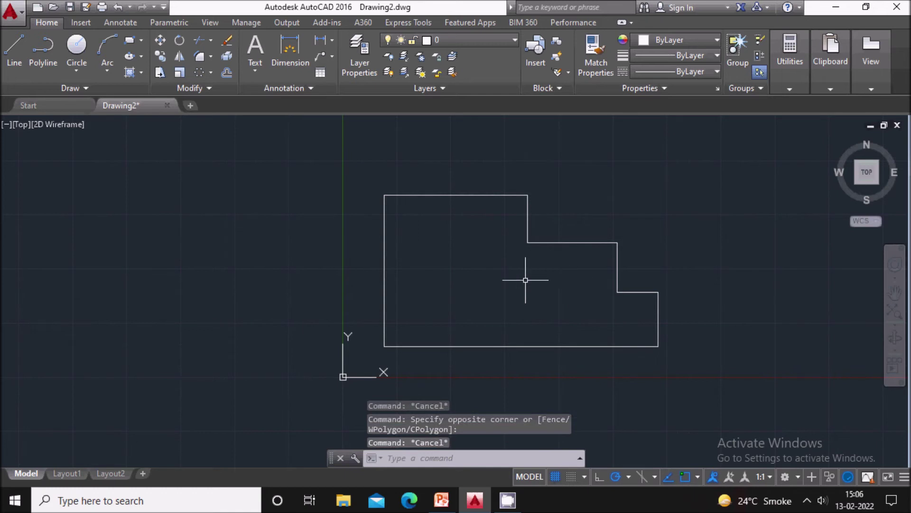
Select all segments of the stepped outline and join them into one polyline.
click(326, 149)
click(722, 382)
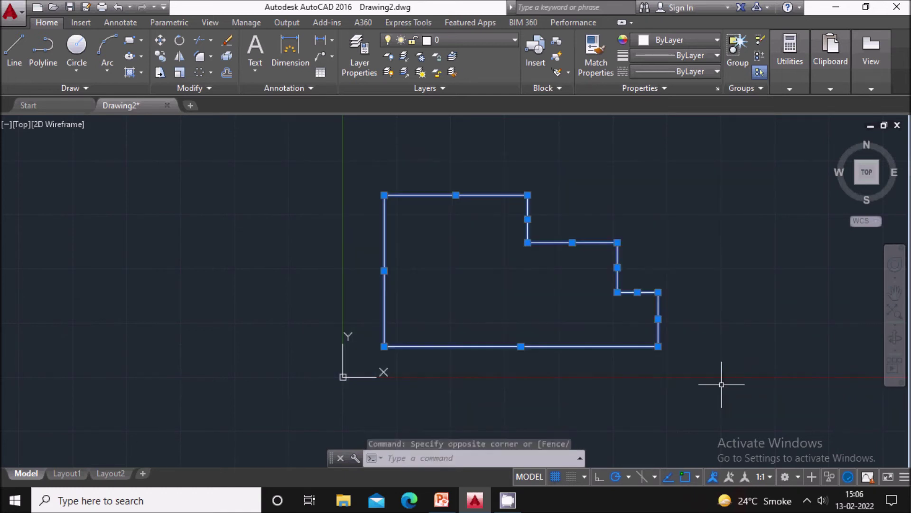
click(202, 89)
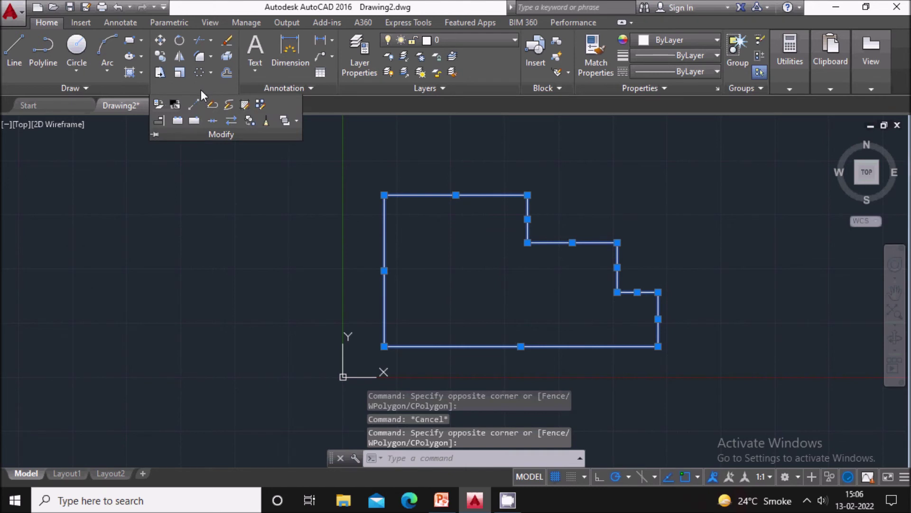
click(213, 121)
Select the joined outline as a single object with a crossing window over its step corner and erase it.
click(573, 279)
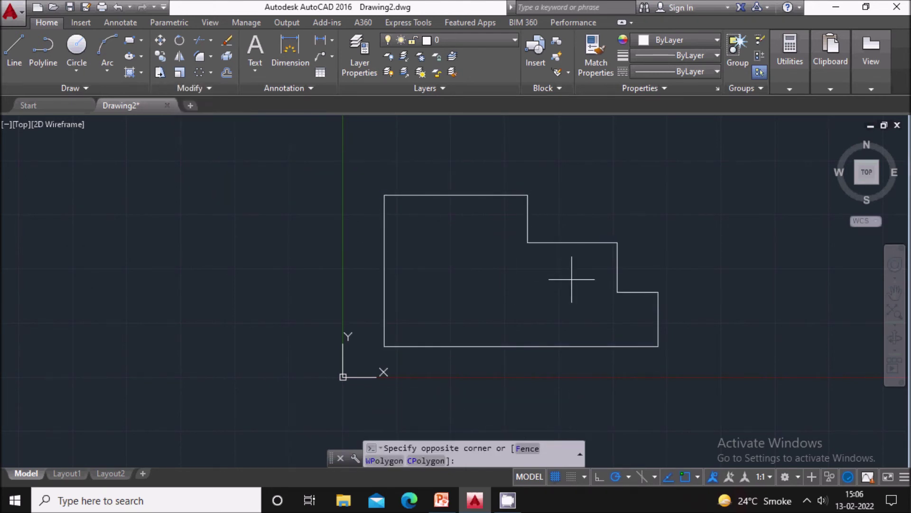
click(507, 230)
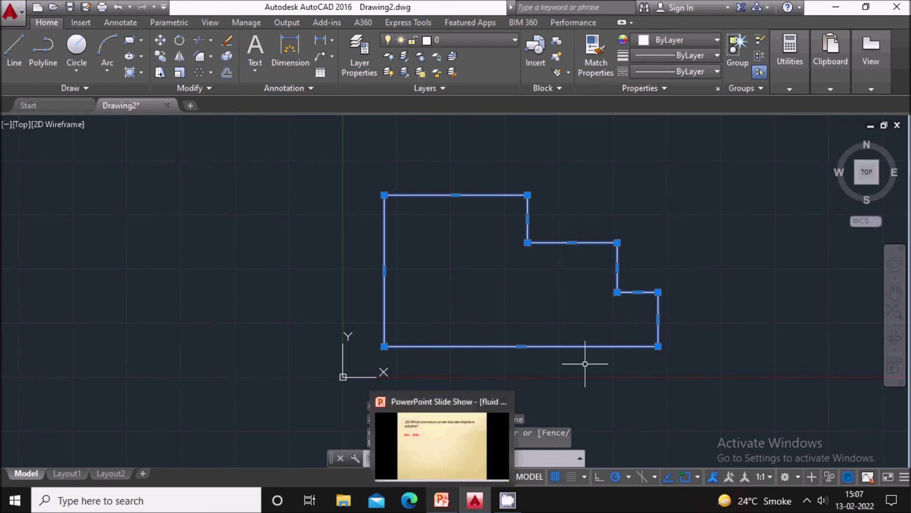
key(Delete)
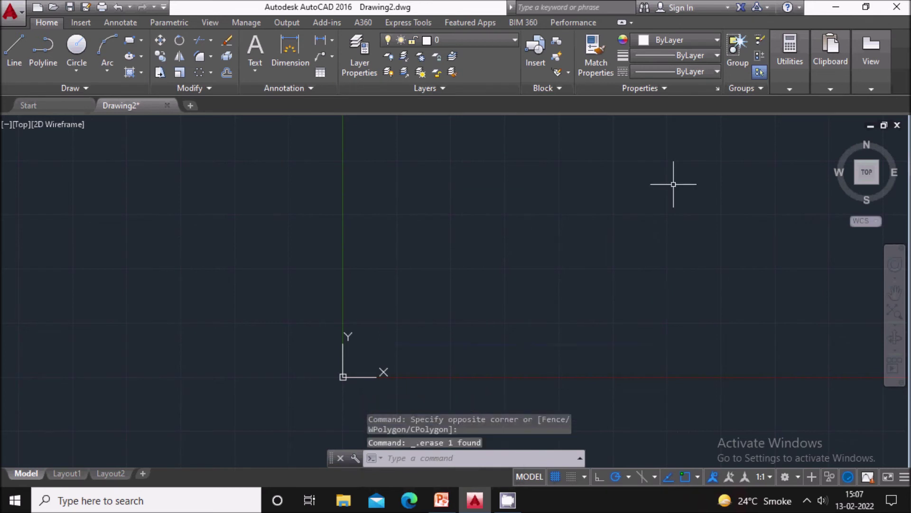
Switch to the PowerPoint slide show, go to question 11 on the unused axis, then switch to AutoCAD and examine the coordinate axes.
click(441, 500)
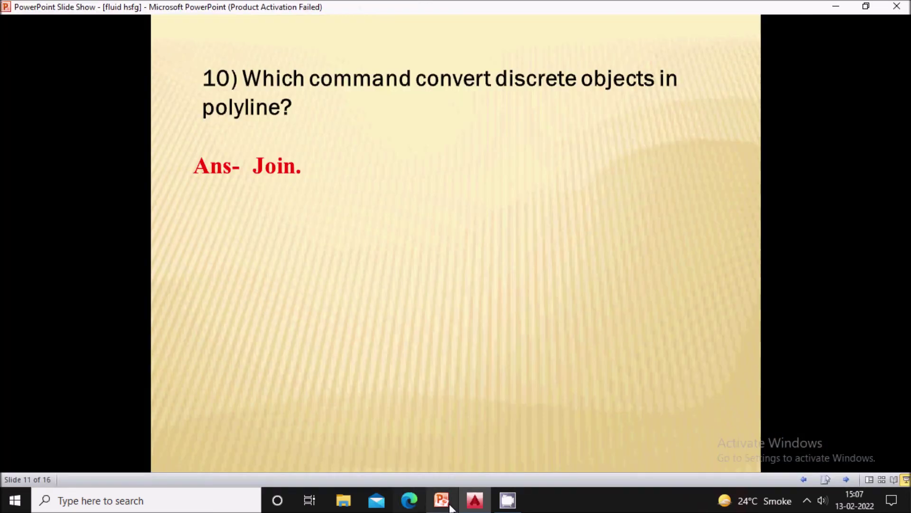
click(494, 252)
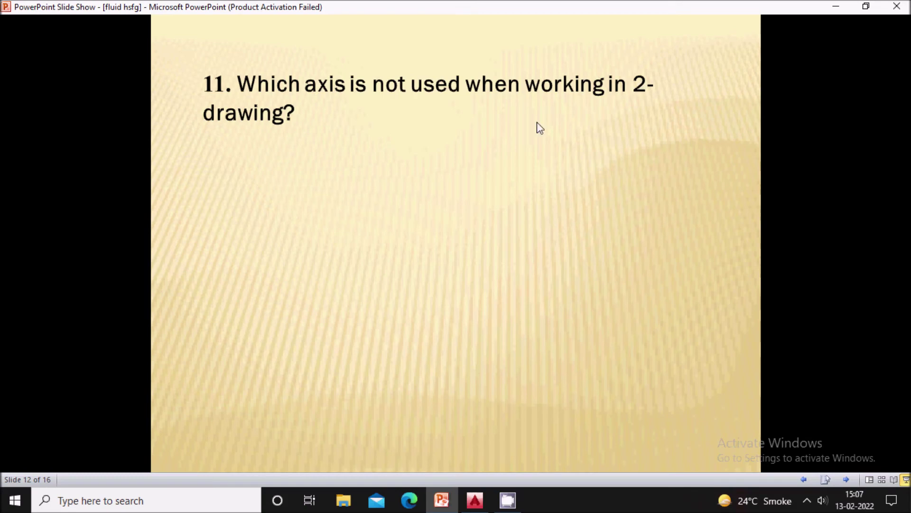
click(475, 500)
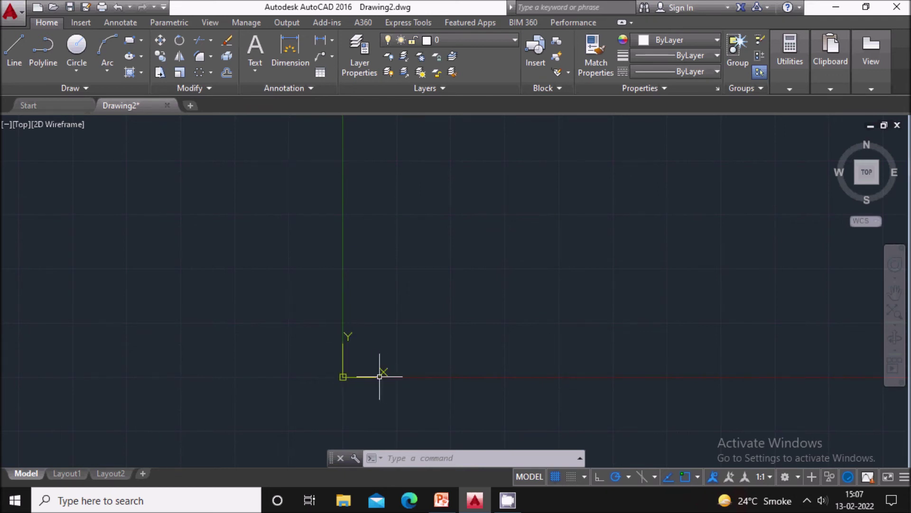
Switch to the PowerPoint slide show, reveal the answer to question 11 and go to question 12 on rounding corners.
click(441, 500)
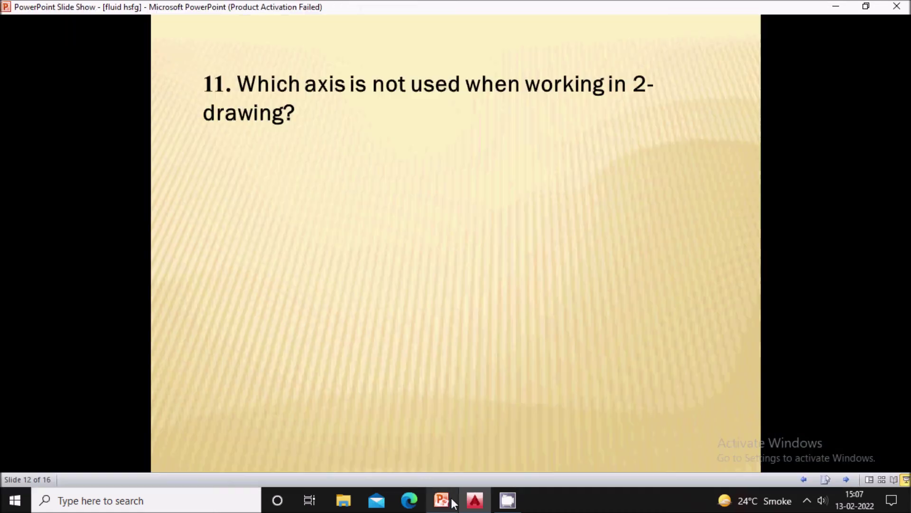
click(319, 176)
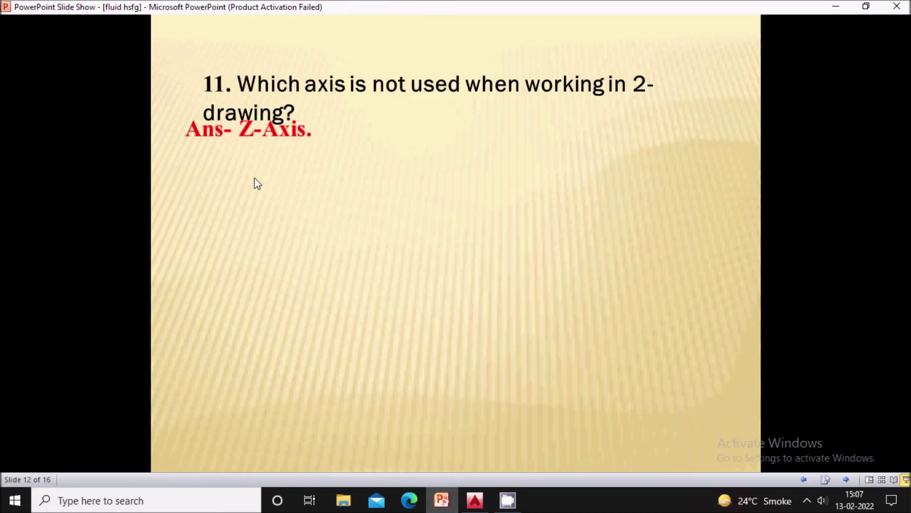
click(483, 200)
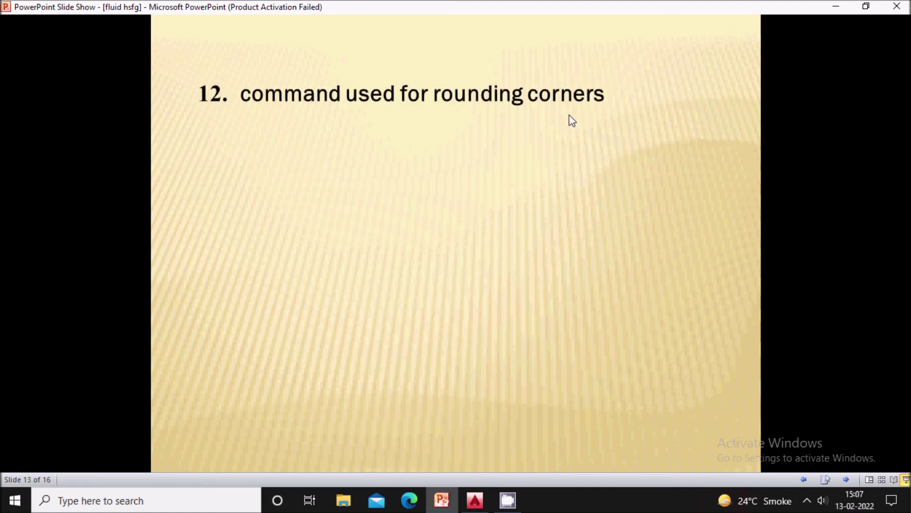
Reveal the answer to question 12 on the slide, switch to AutoCAD and draw a rectangle above the X axis, beside the Y axis.
click(568, 140)
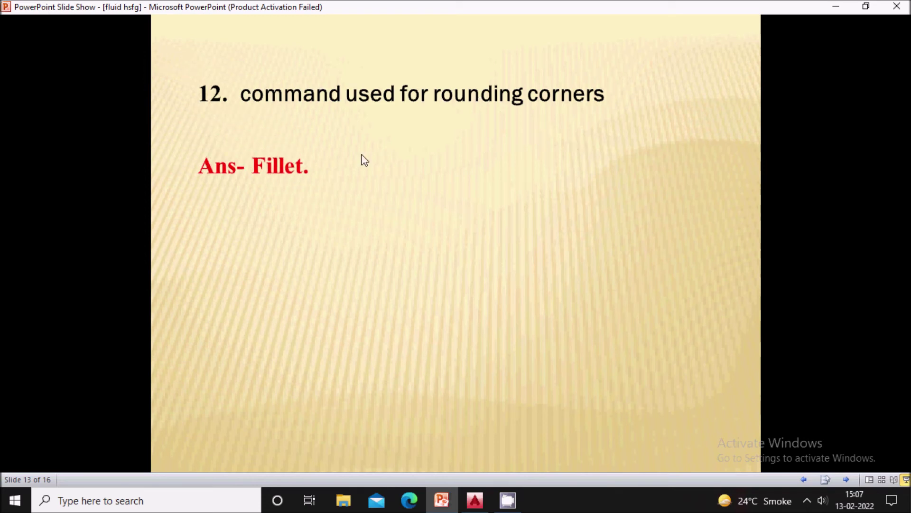
click(475, 500)
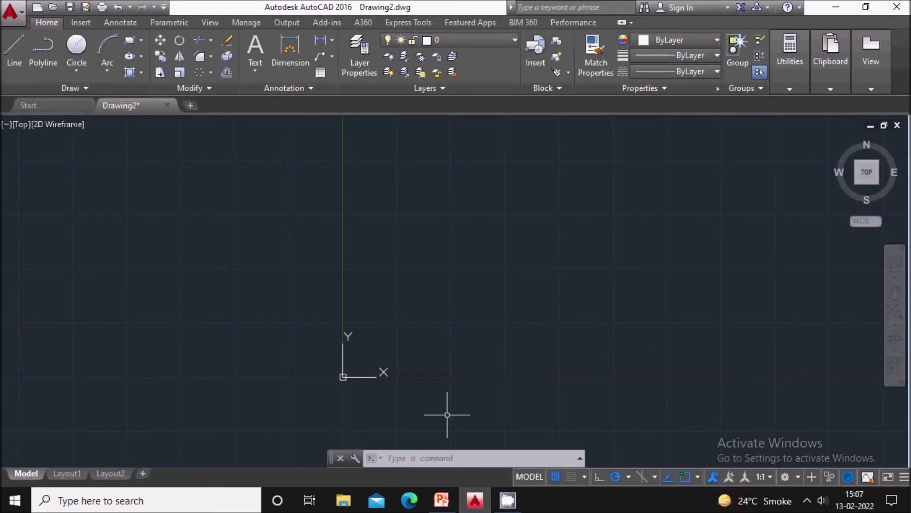
click(128, 41)
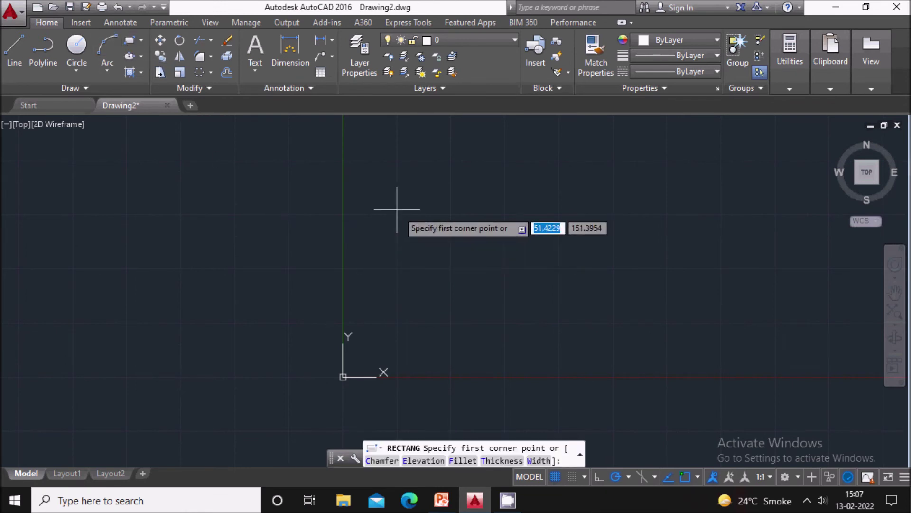
click(396, 210)
click(575, 322)
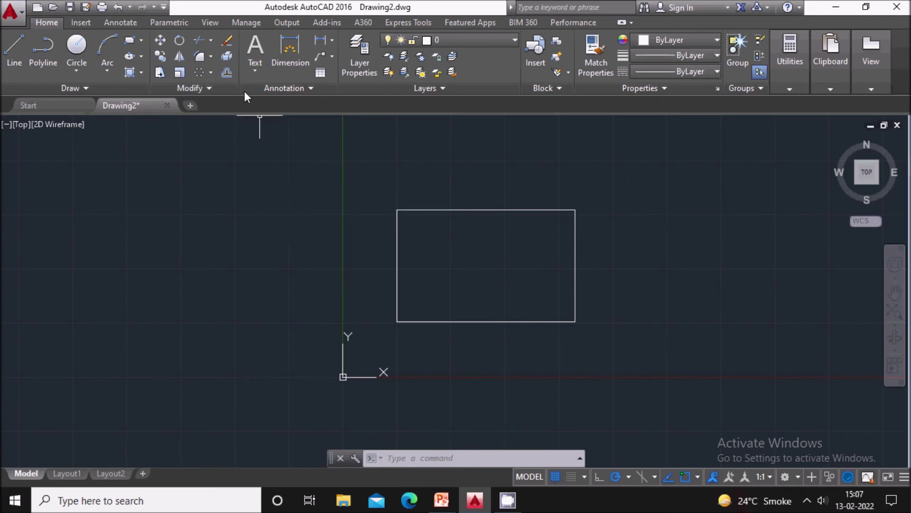
Try to fillet the rectangle's upper-left corner without setting a radius, and examine the corner up close.
click(201, 56)
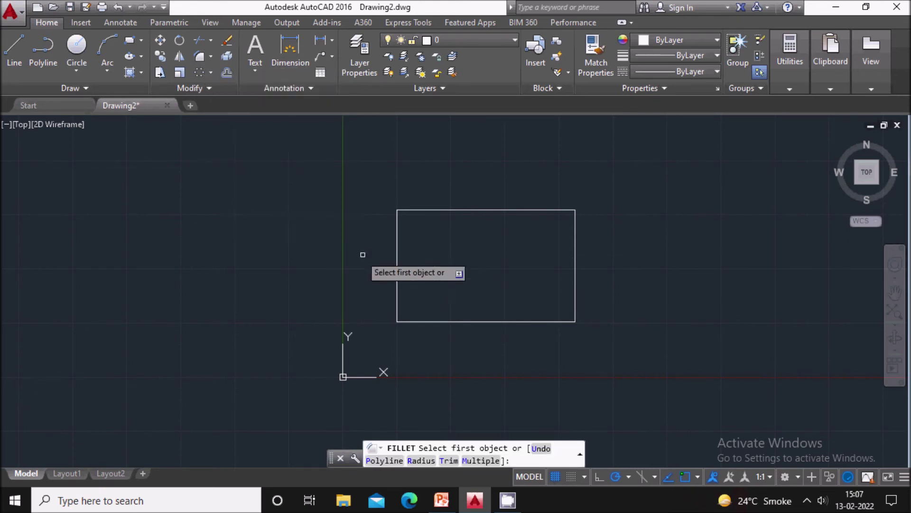
click(398, 235)
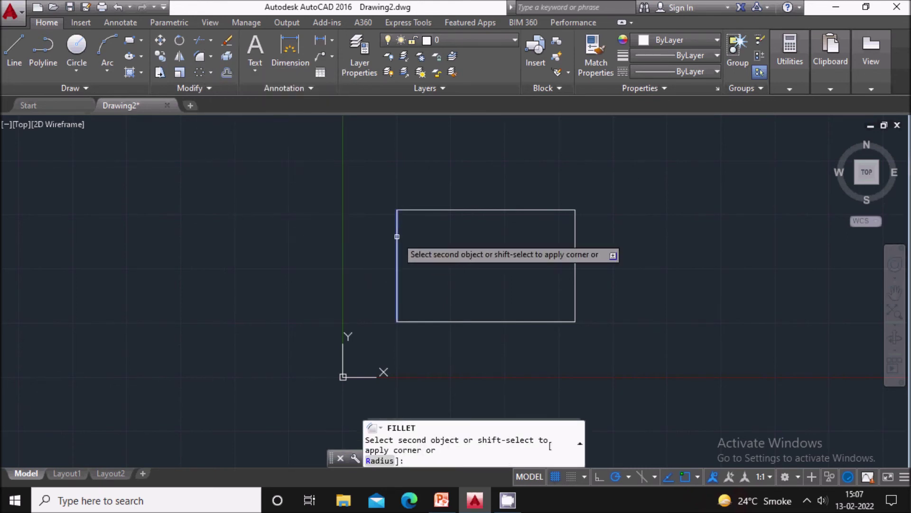
click(416, 211)
scroll(561, 210, up, 6)
scroll(588, 204, down, 4)
scroll(308, 216, up, 5)
scroll(284, 238, down, 2)
scroll(187, 193, up, 2)
scroll(220, 193, down, 1)
scroll(220, 194, down, 4)
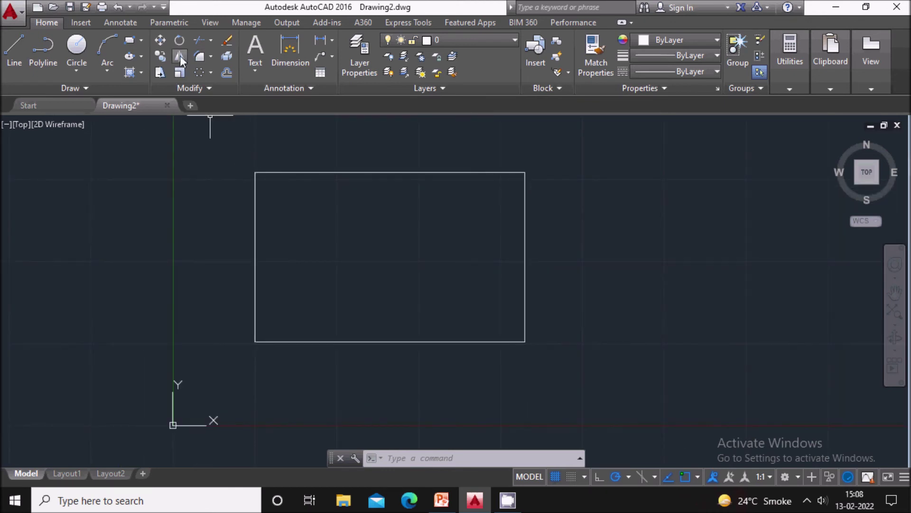
Fillet the rectangle's upper-left corner with a radius of 20.
click(199, 57)
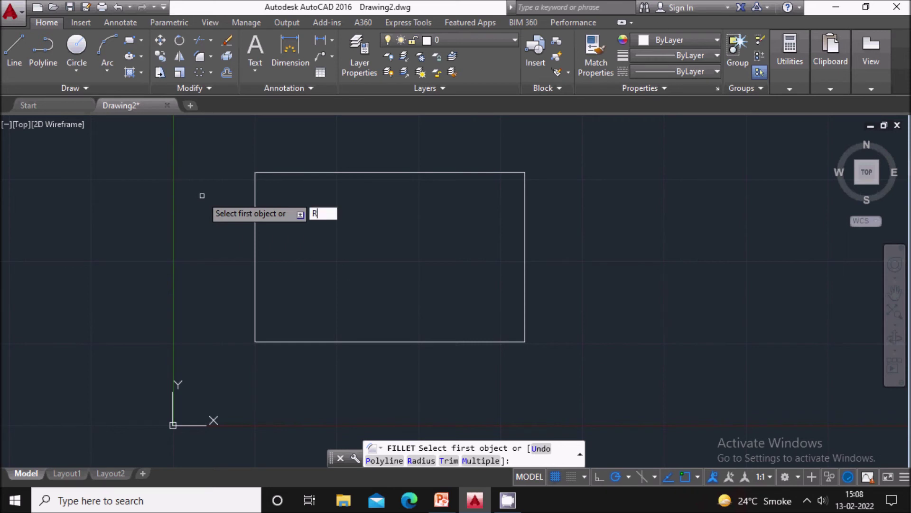
text(R)
key(Return)
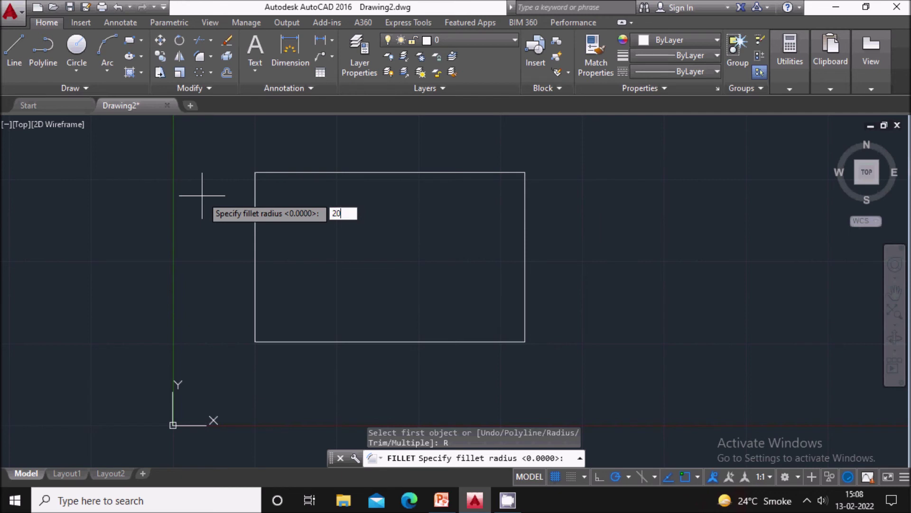
key(Return)
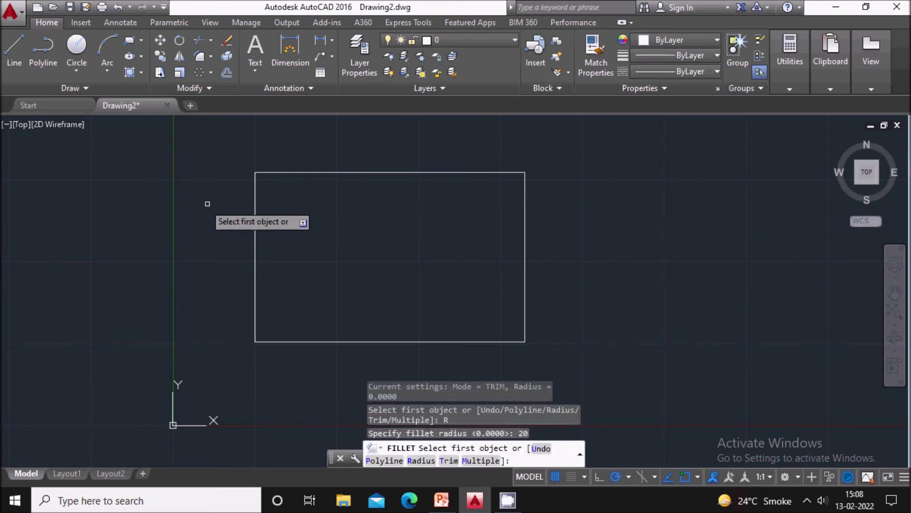
click(253, 203)
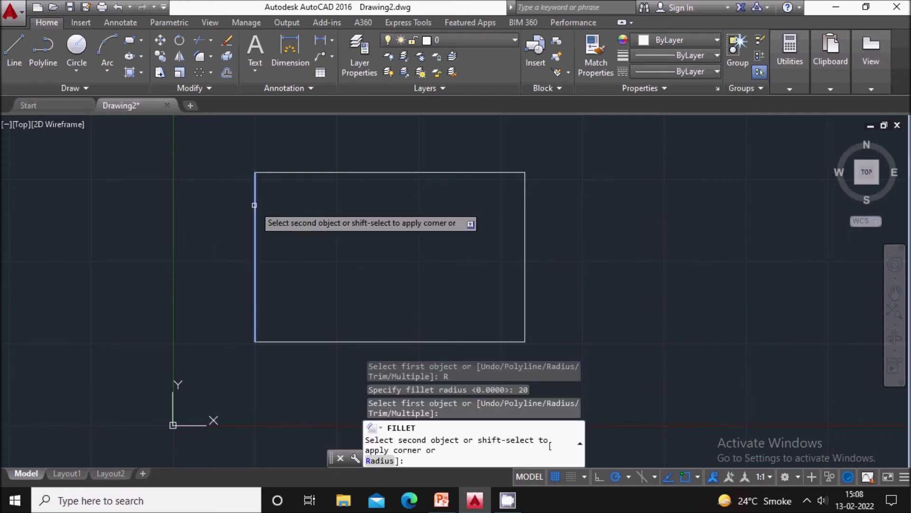
click(283, 173)
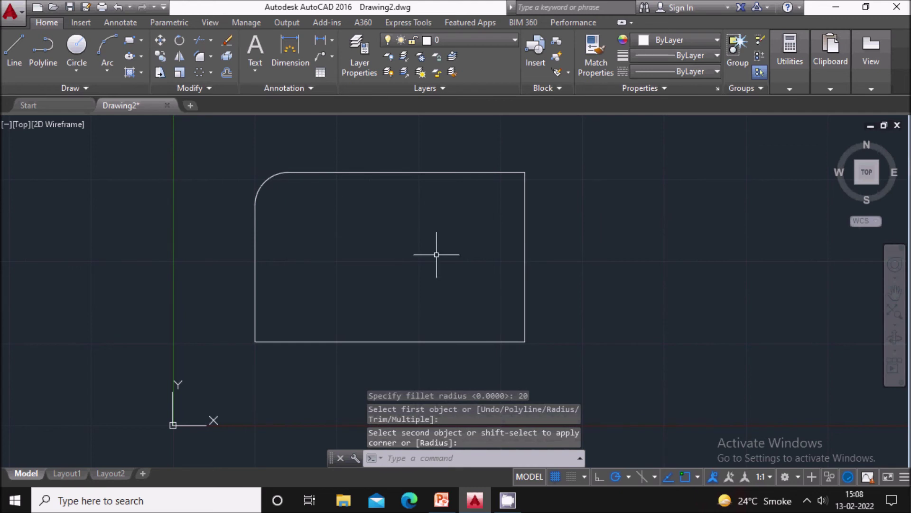
Fillet the upper-right and lower-right corners of the rectangle with the same radius.
key(Return)
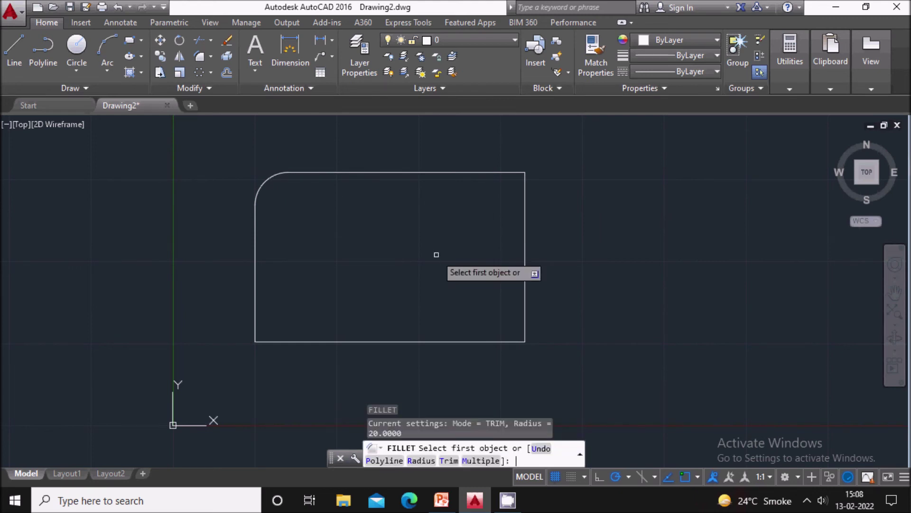
click(524, 203)
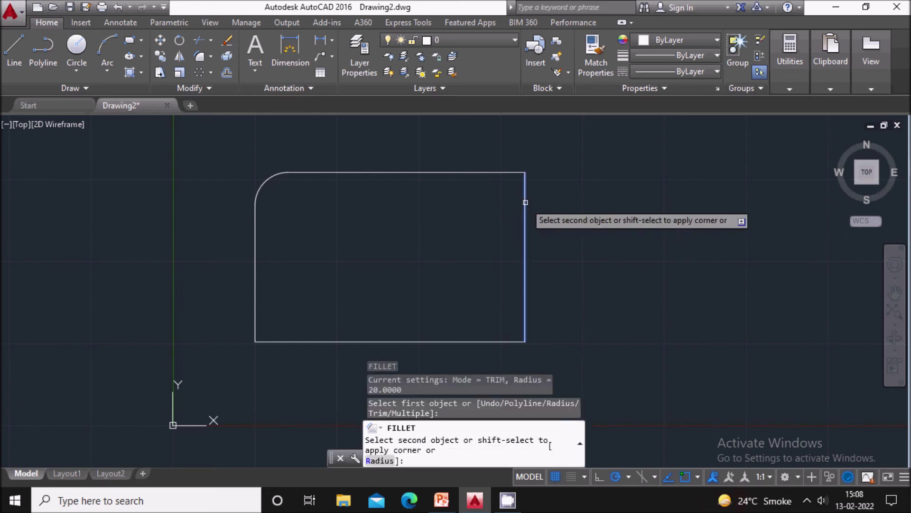
click(508, 174)
key(Return)
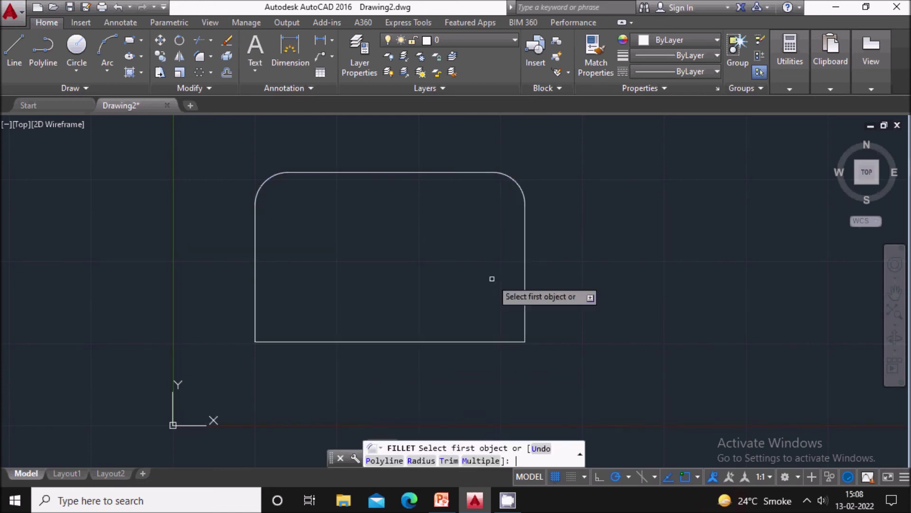
click(498, 344)
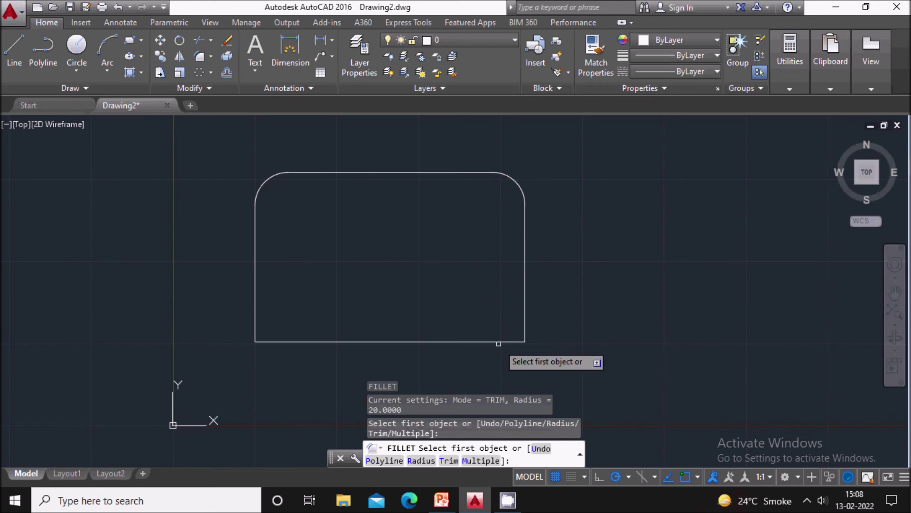
click(498, 342)
click(526, 319)
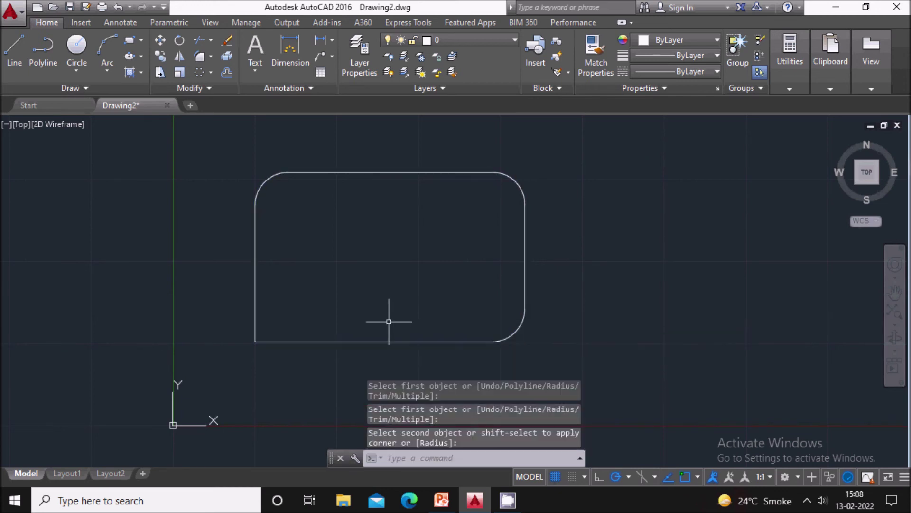
Select the whole filleted rectangle with a window and erase it.
scroll(361, 244, down, 2)
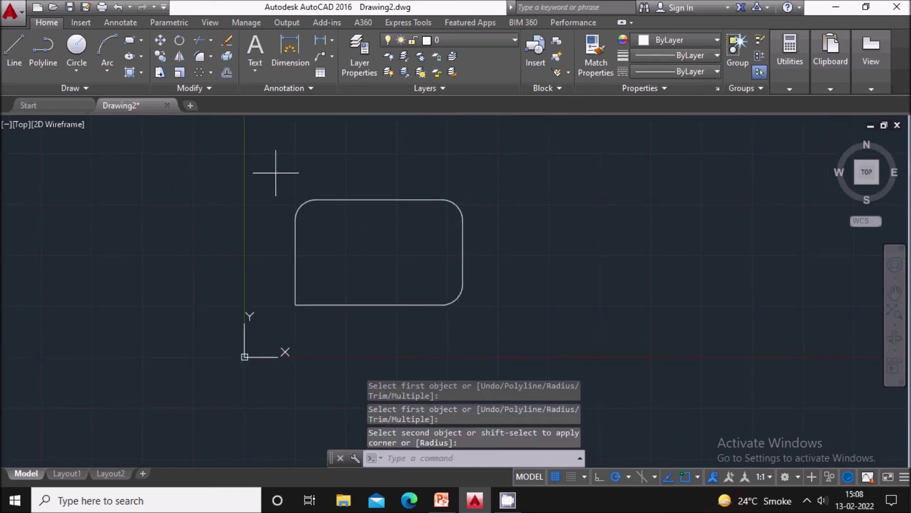
click(280, 175)
click(519, 346)
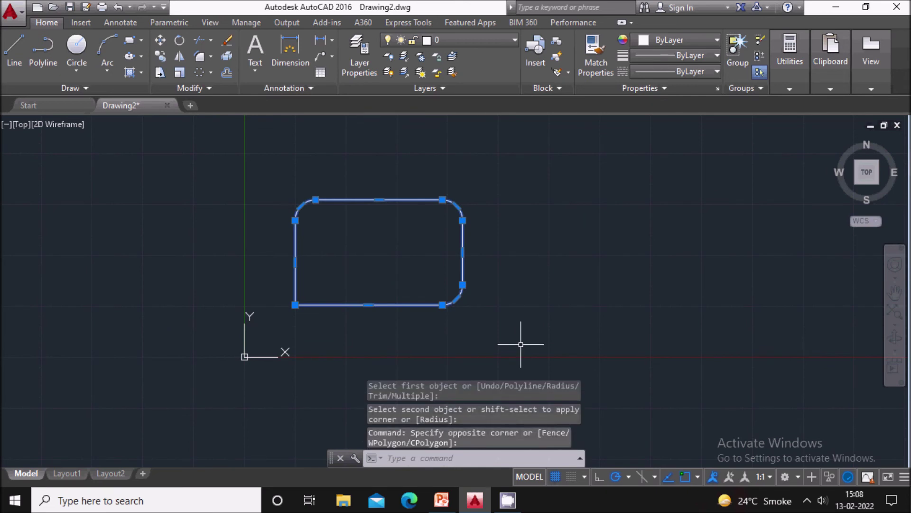
key(Delete)
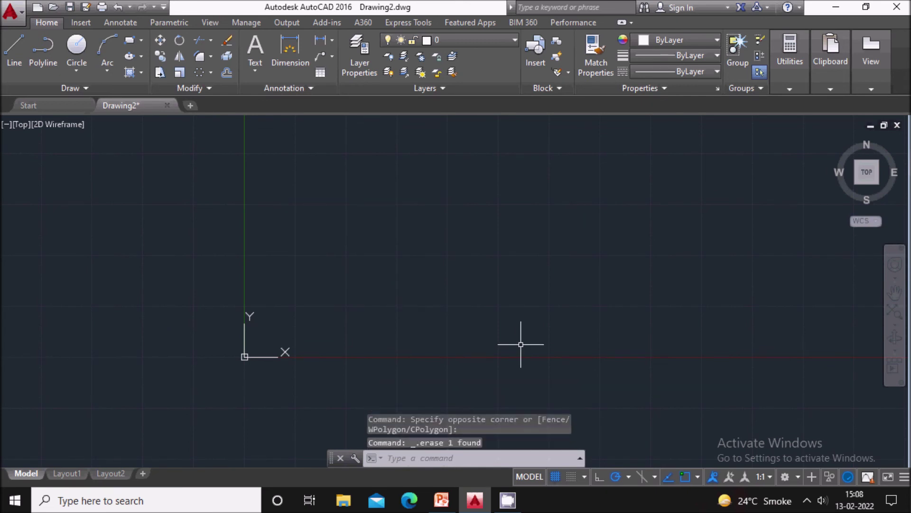
Switch to the PowerPoint slide show, go to question 13 on rotating objects and reveal its answer.
click(441, 500)
click(466, 334)
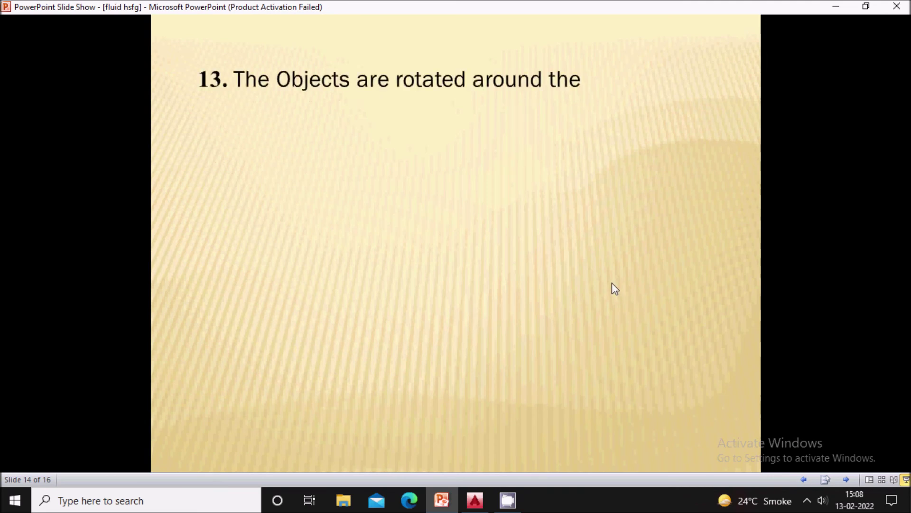
click(539, 251)
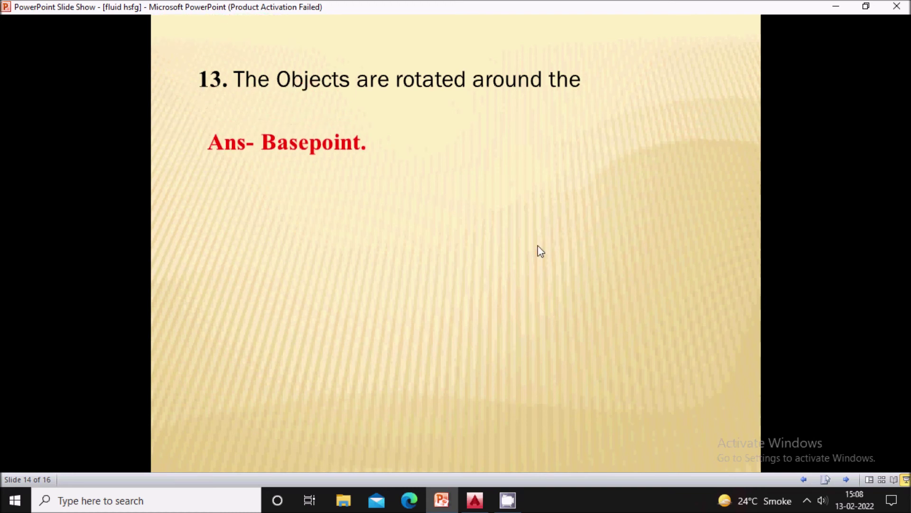
Switch to AutoCAD and draw a new rectangle above the X axis, clear of the Y axis.
click(475, 500)
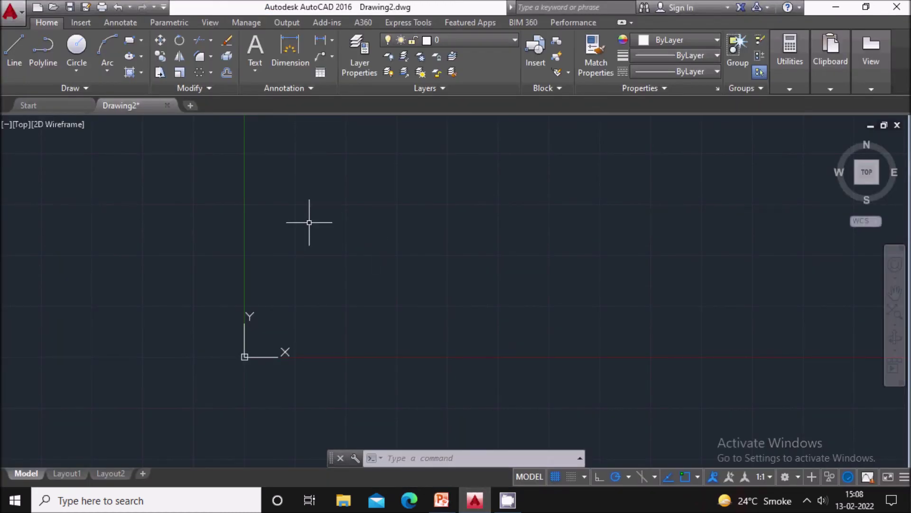
click(129, 40)
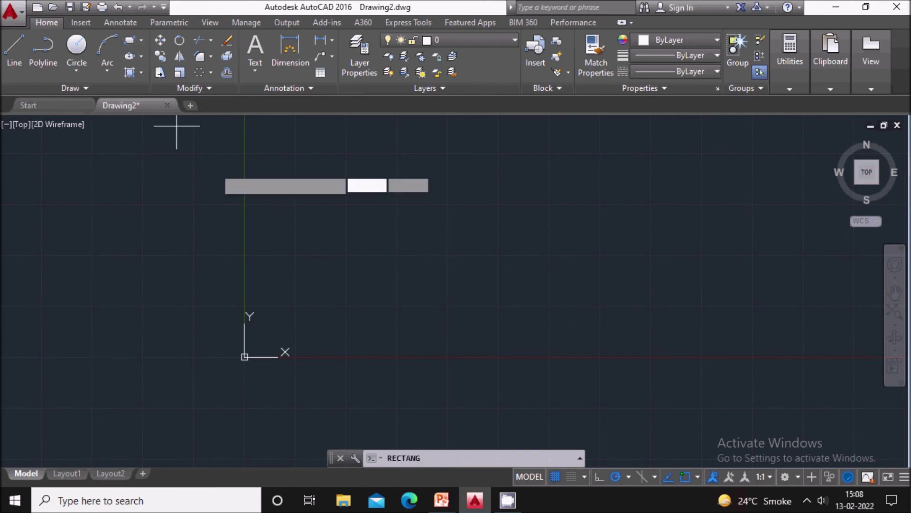
click(342, 232)
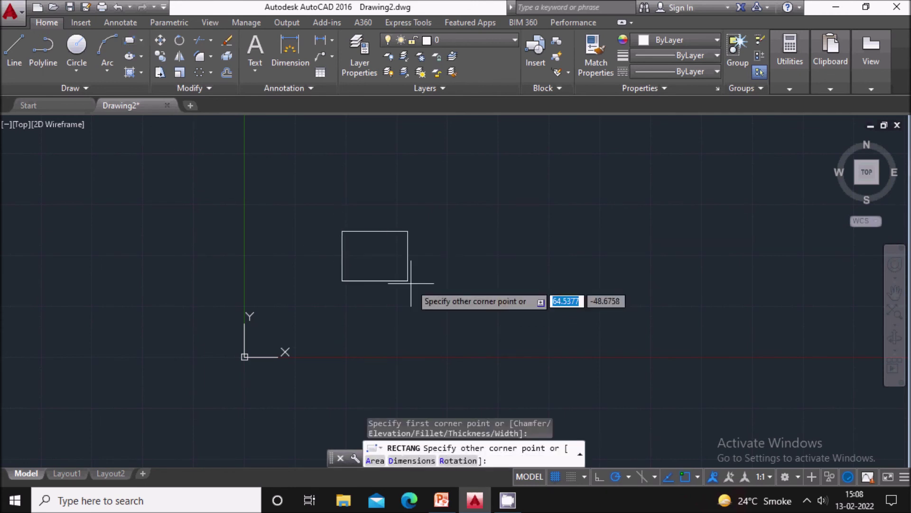
click(478, 314)
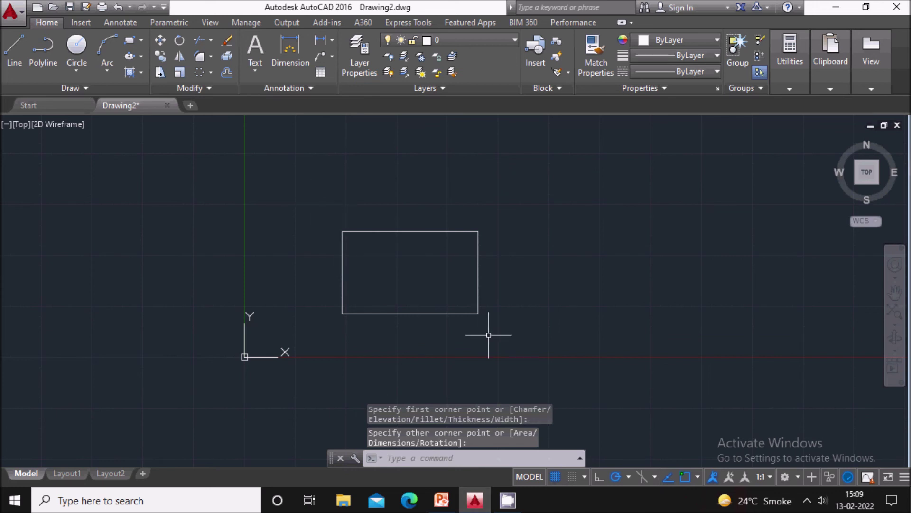
Rotate the rectangle by 30 degrees, using its lower-left corner as the base point.
click(293, 187)
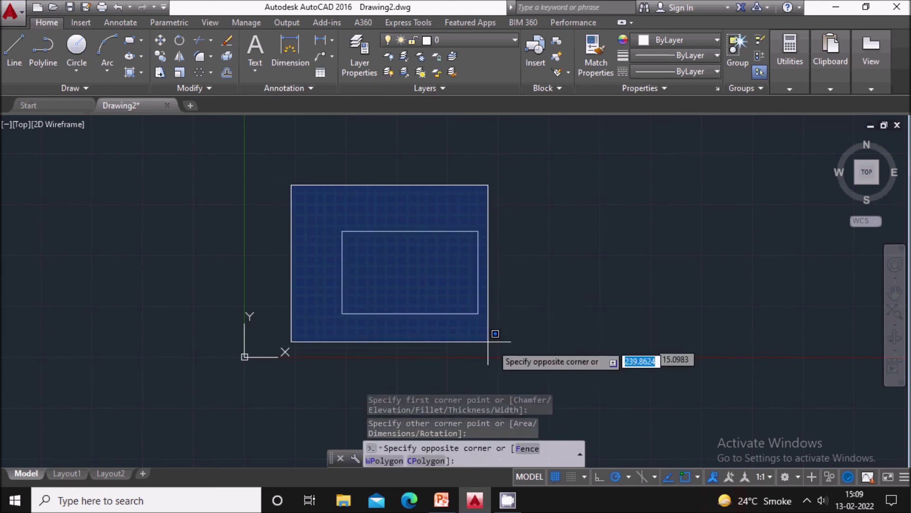
click(543, 364)
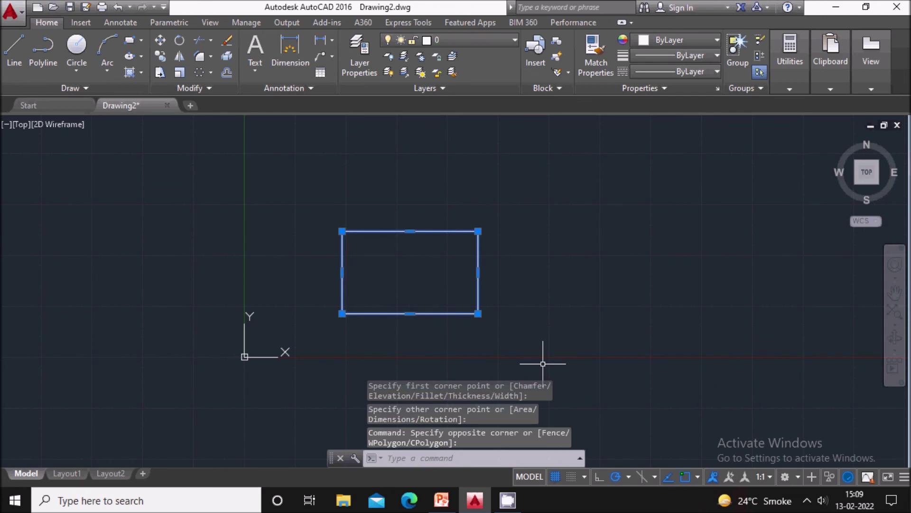
text(RO)
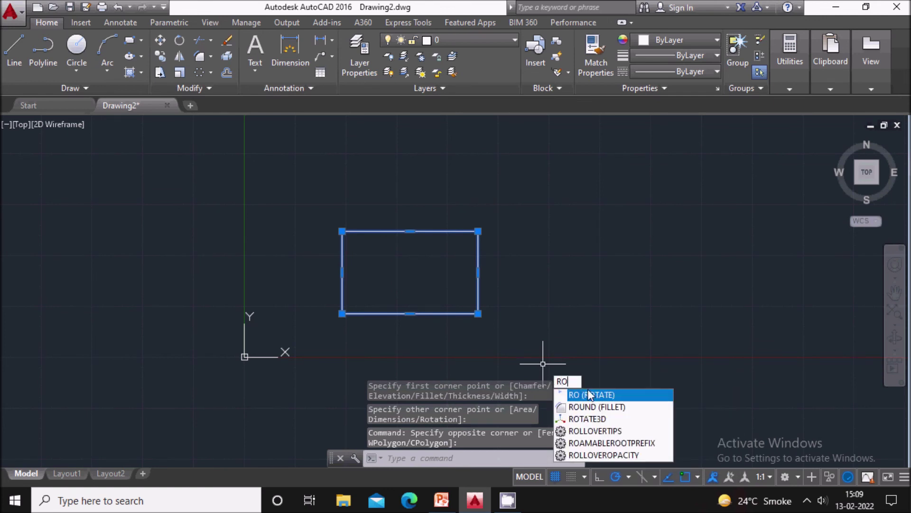
click(589, 395)
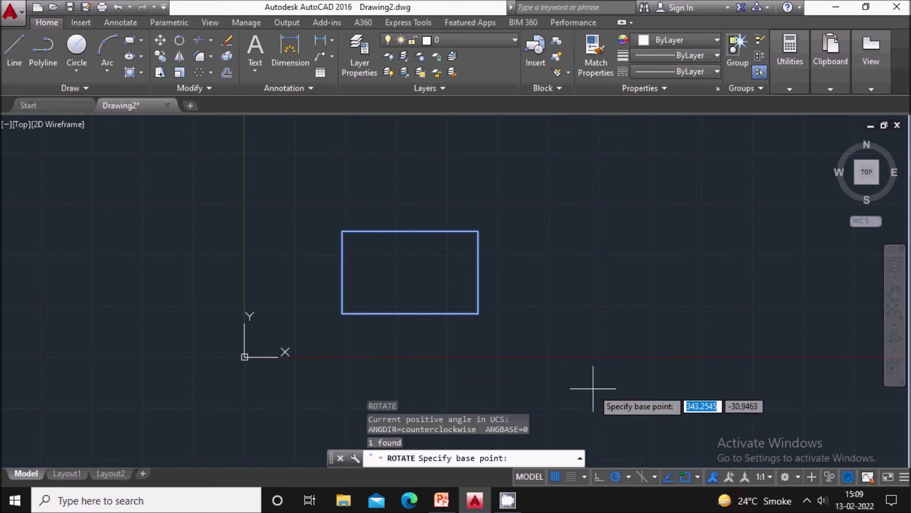
click(342, 313)
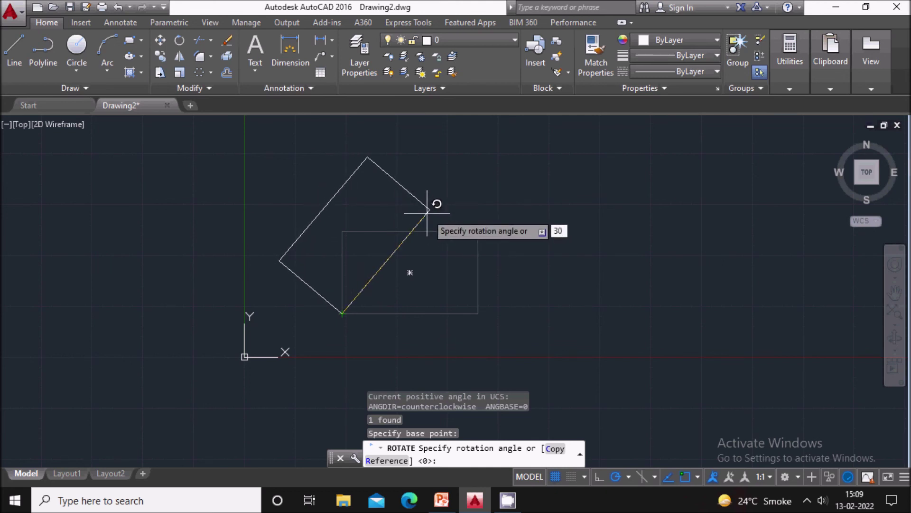
key(Return)
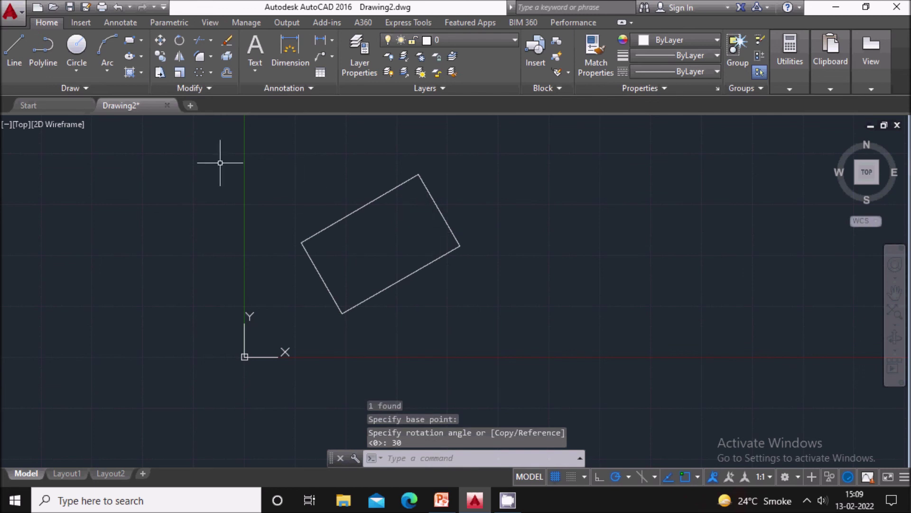